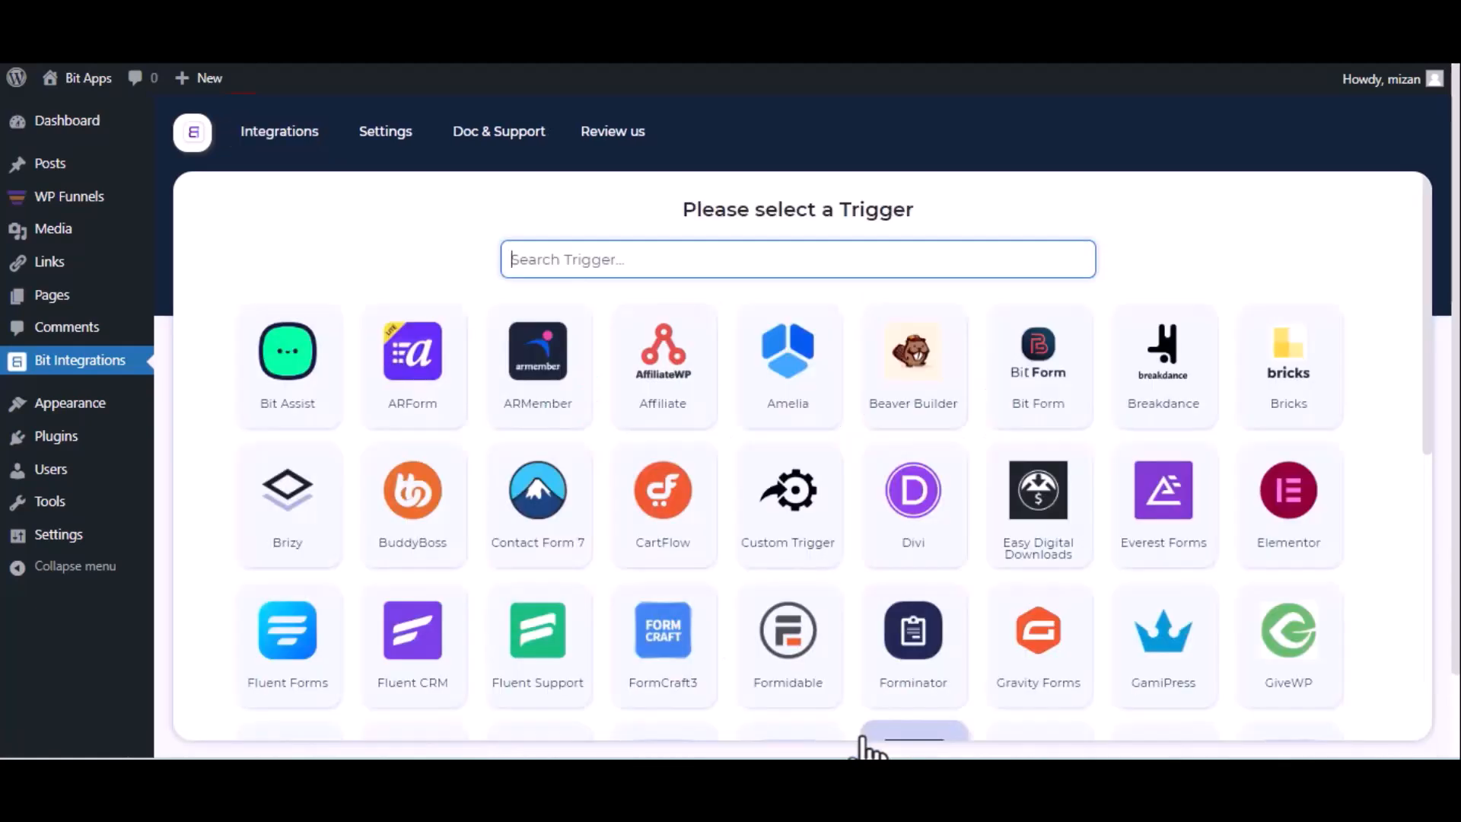
Pick WPFunnels as the trigger, copy its webhook URL and fetch incoming data
type("wp")
left_click(1024, 403)
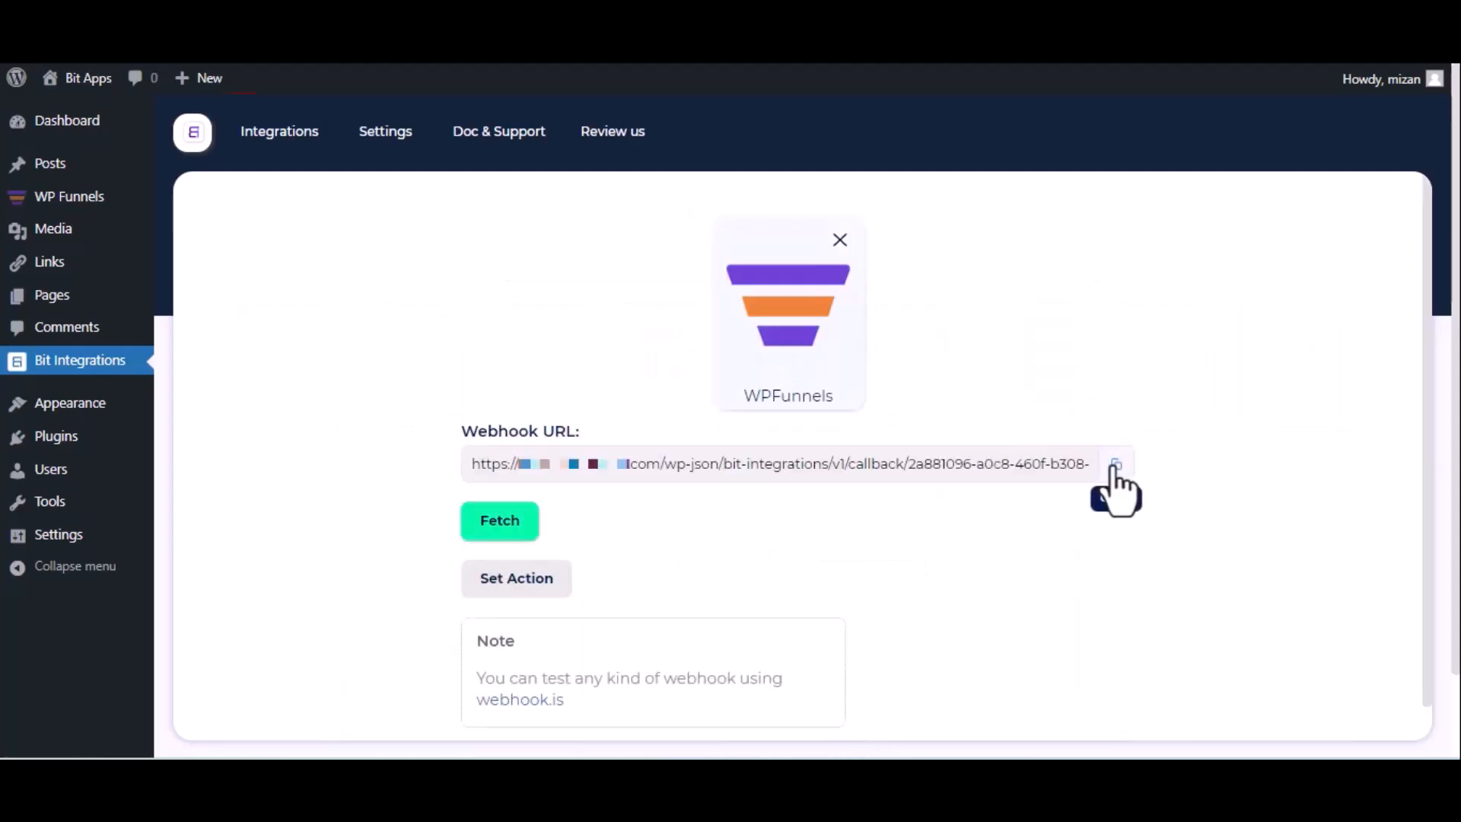
left_click(1115, 464)
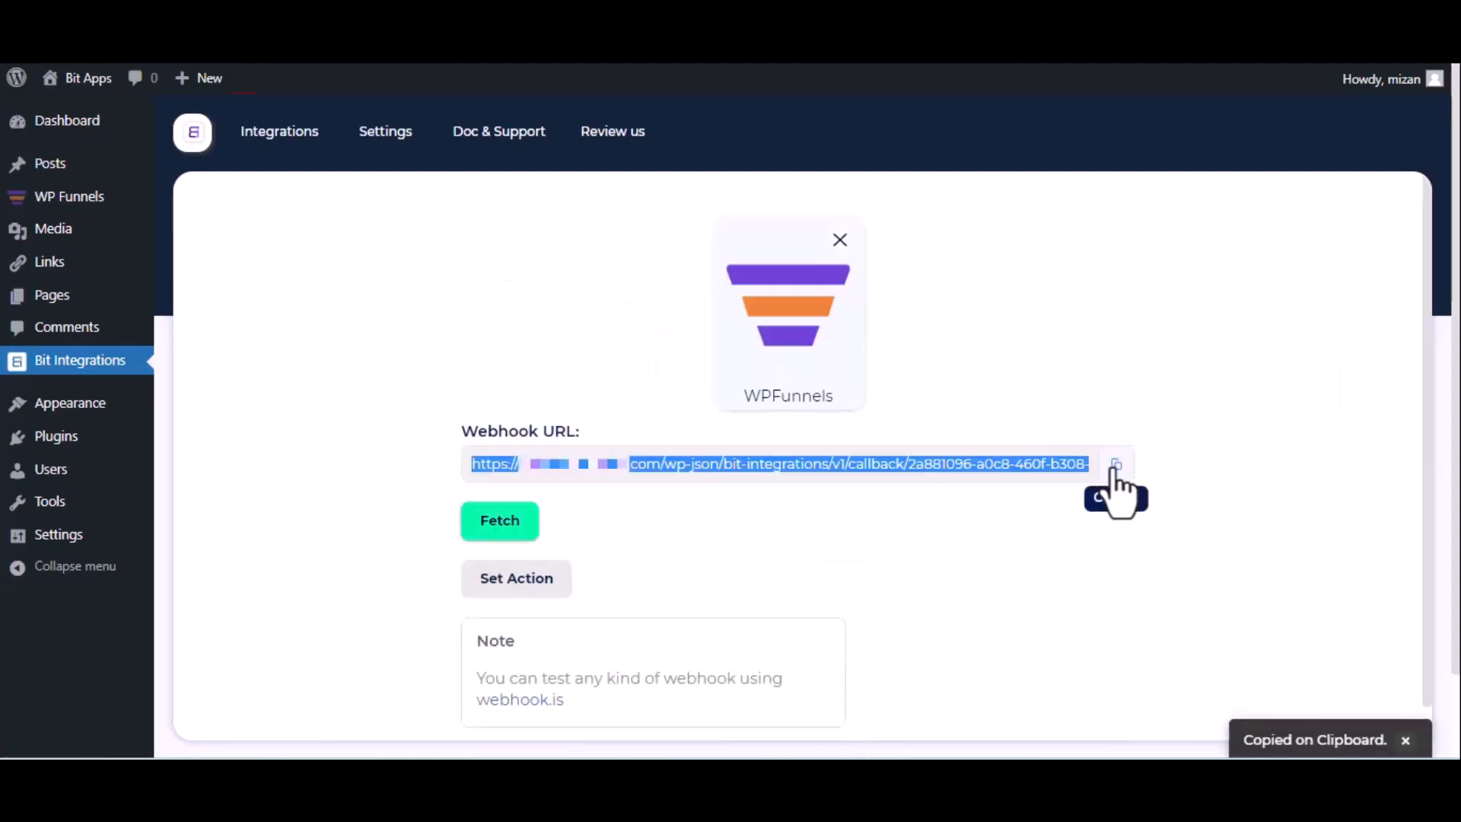
left_click(483, 533)
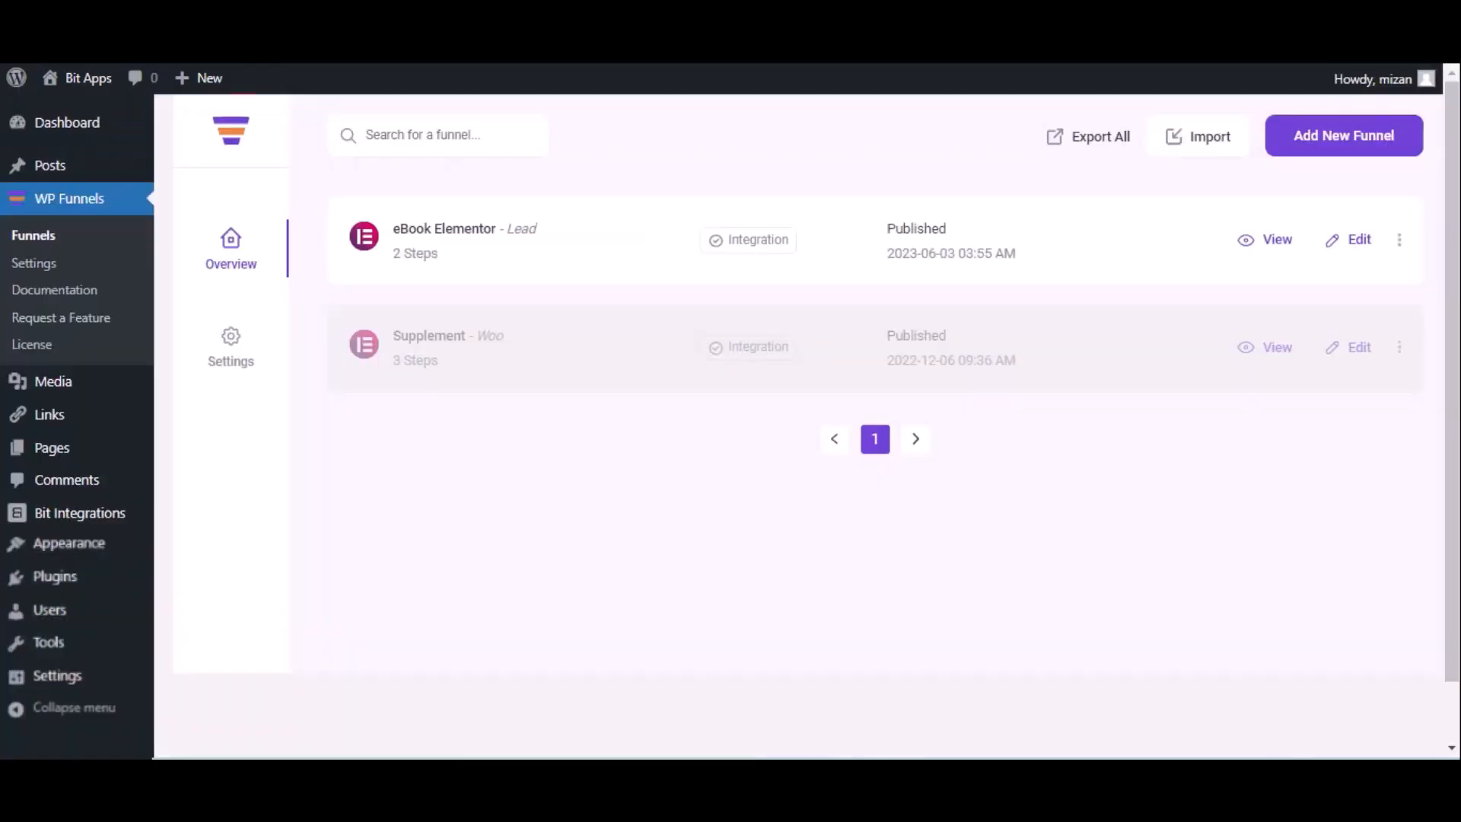
Open the eBook Elementor funnel's webhook list and start a new webhook
left_click(1358, 241)
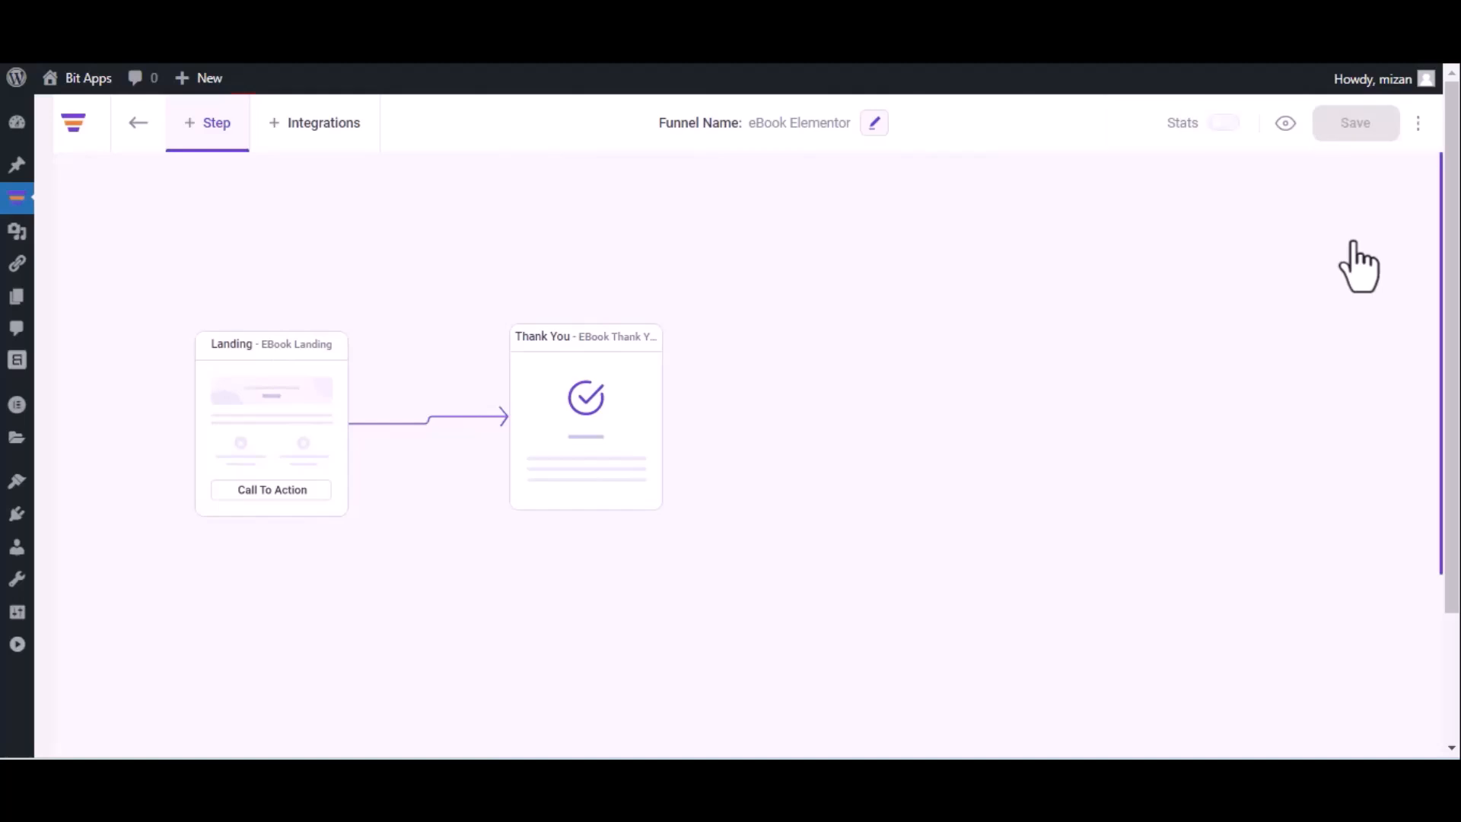
left_click(1420, 123)
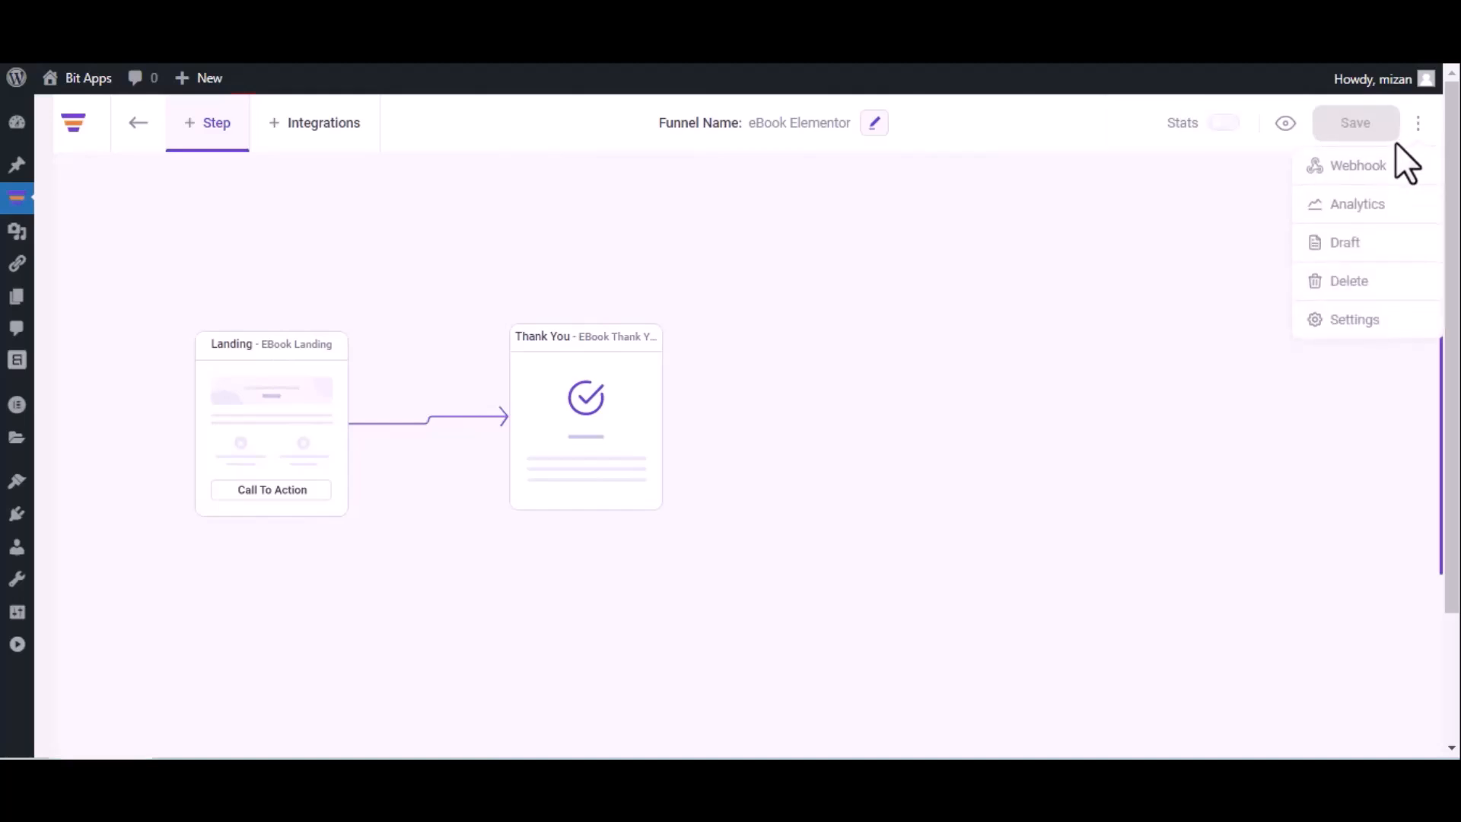
left_click(1385, 165)
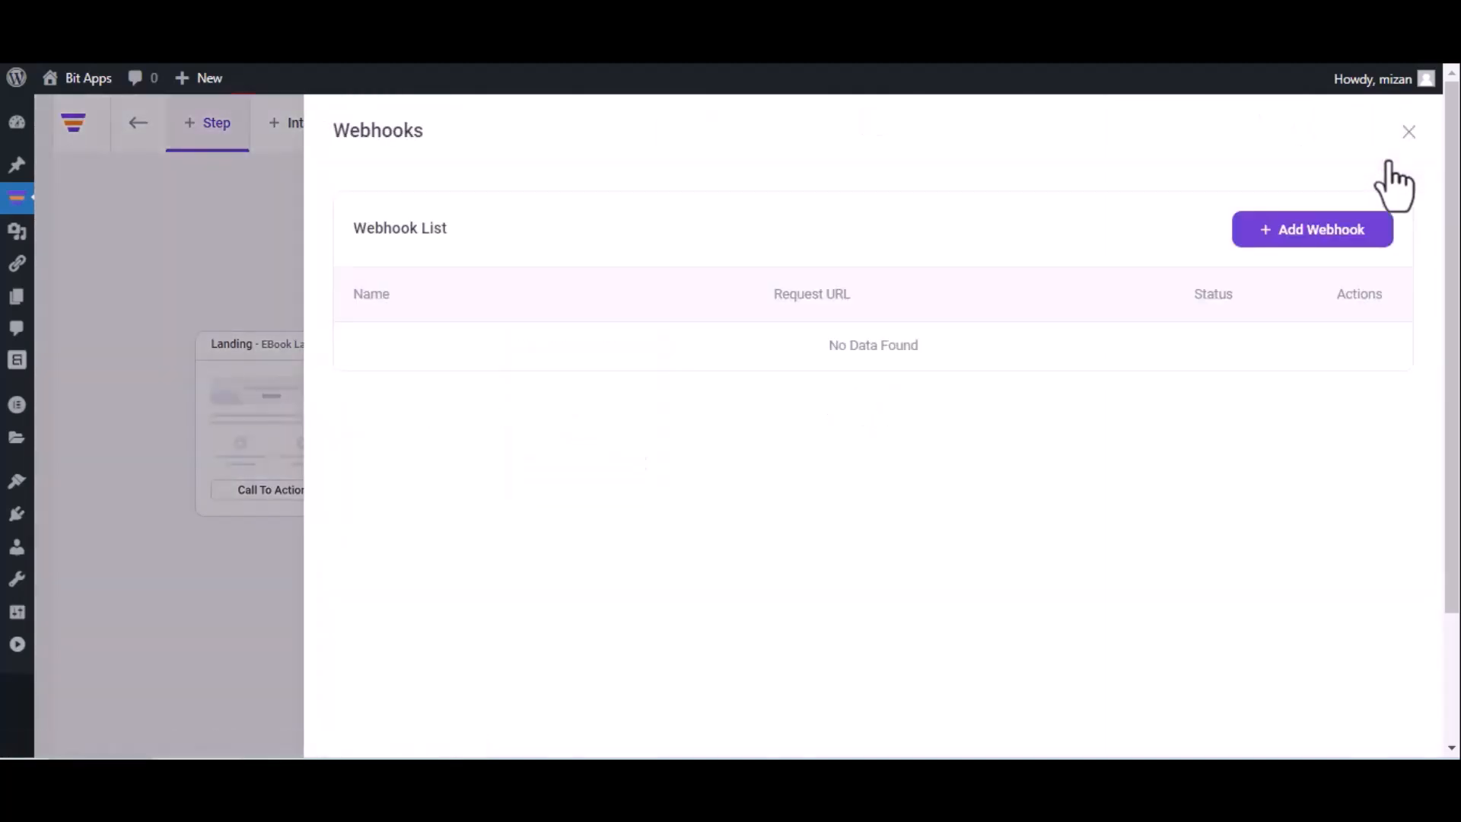
left_click(1305, 229)
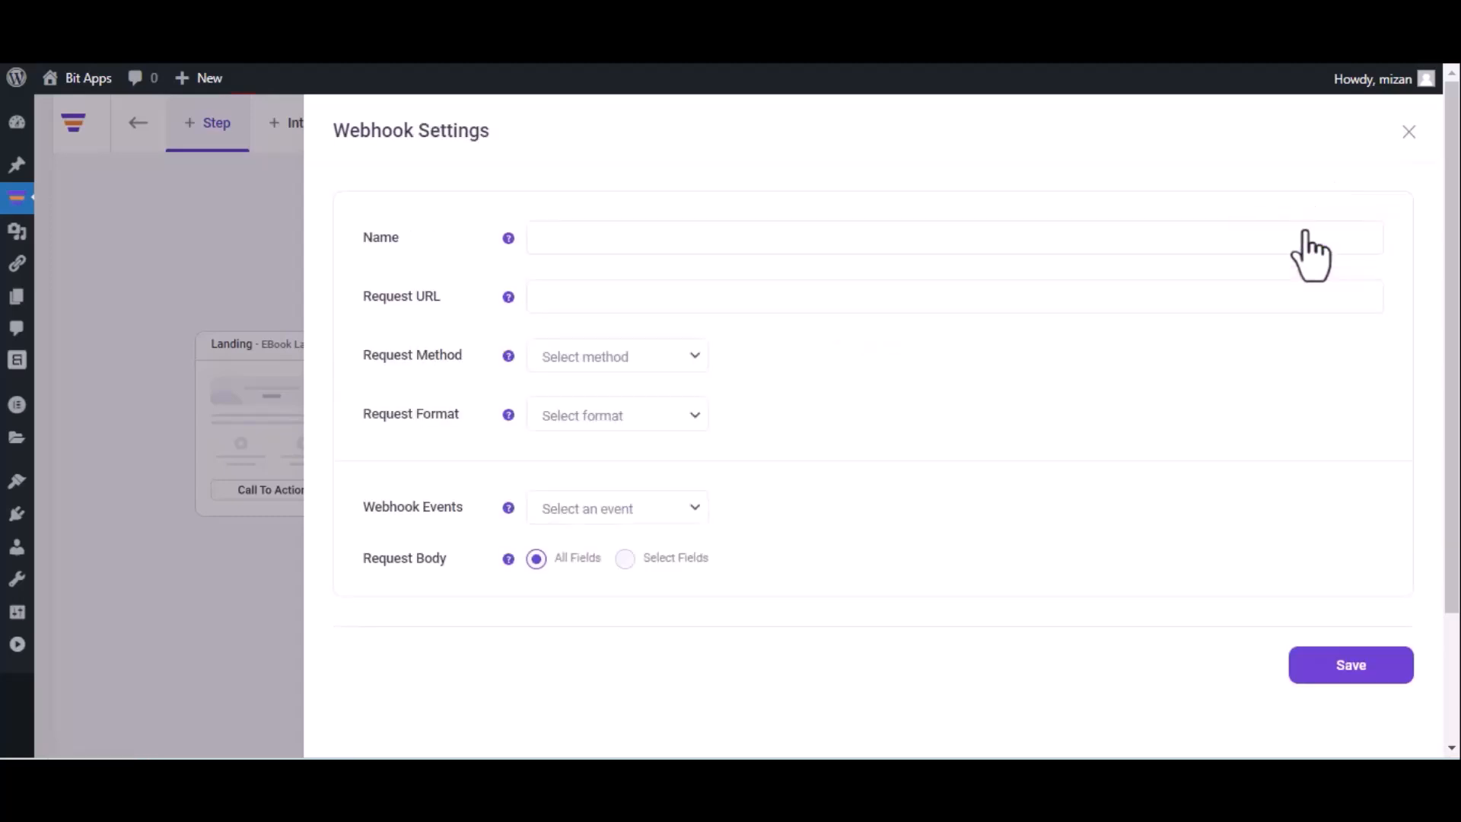
Save a 'Bit Integrations' webhook that POSTs JSON to the pasted callback URL after eBook Landing opt-in
left_click(950, 247)
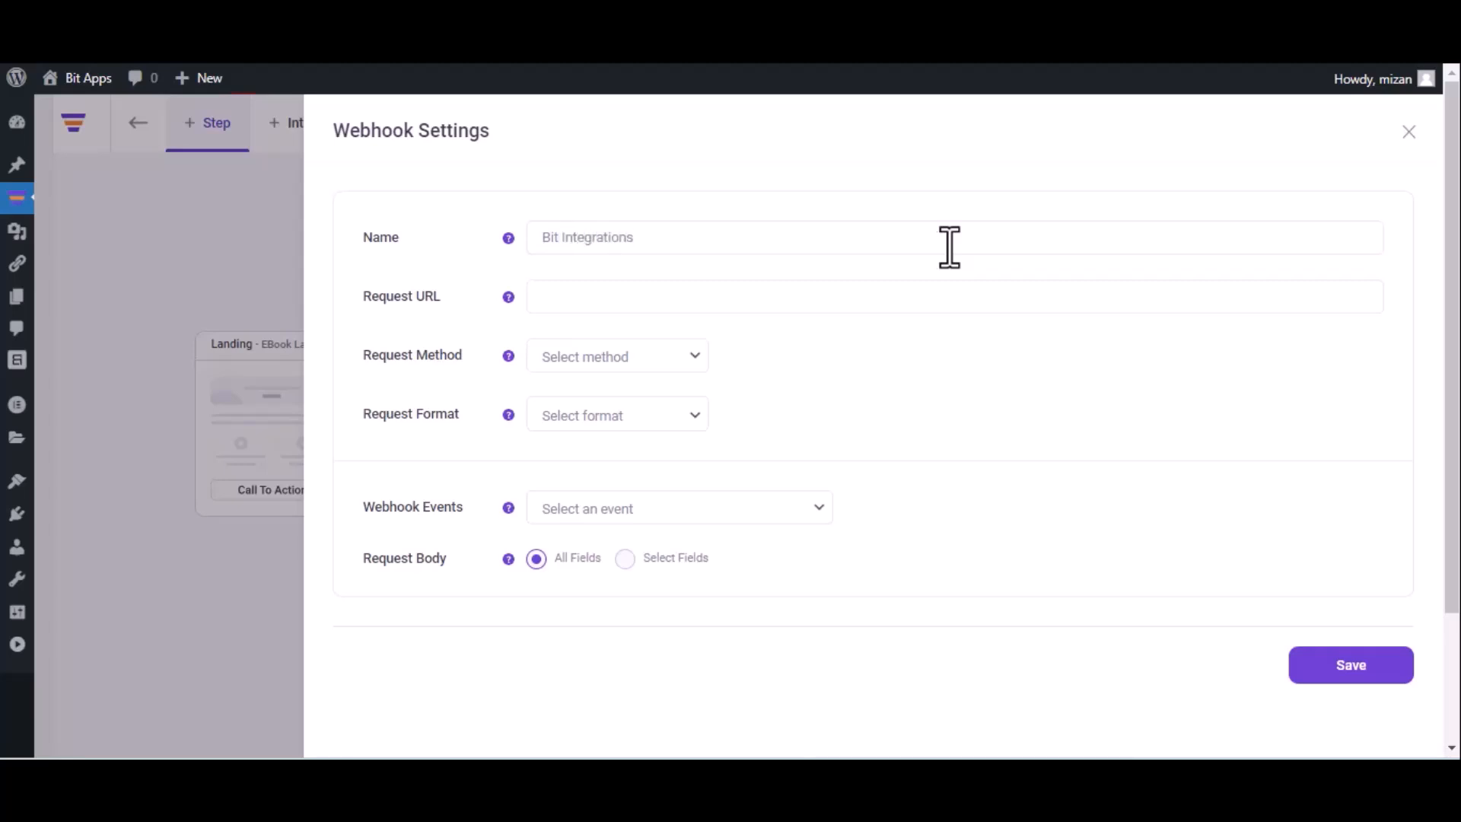
left_click(727, 294)
key("ctrl+v")
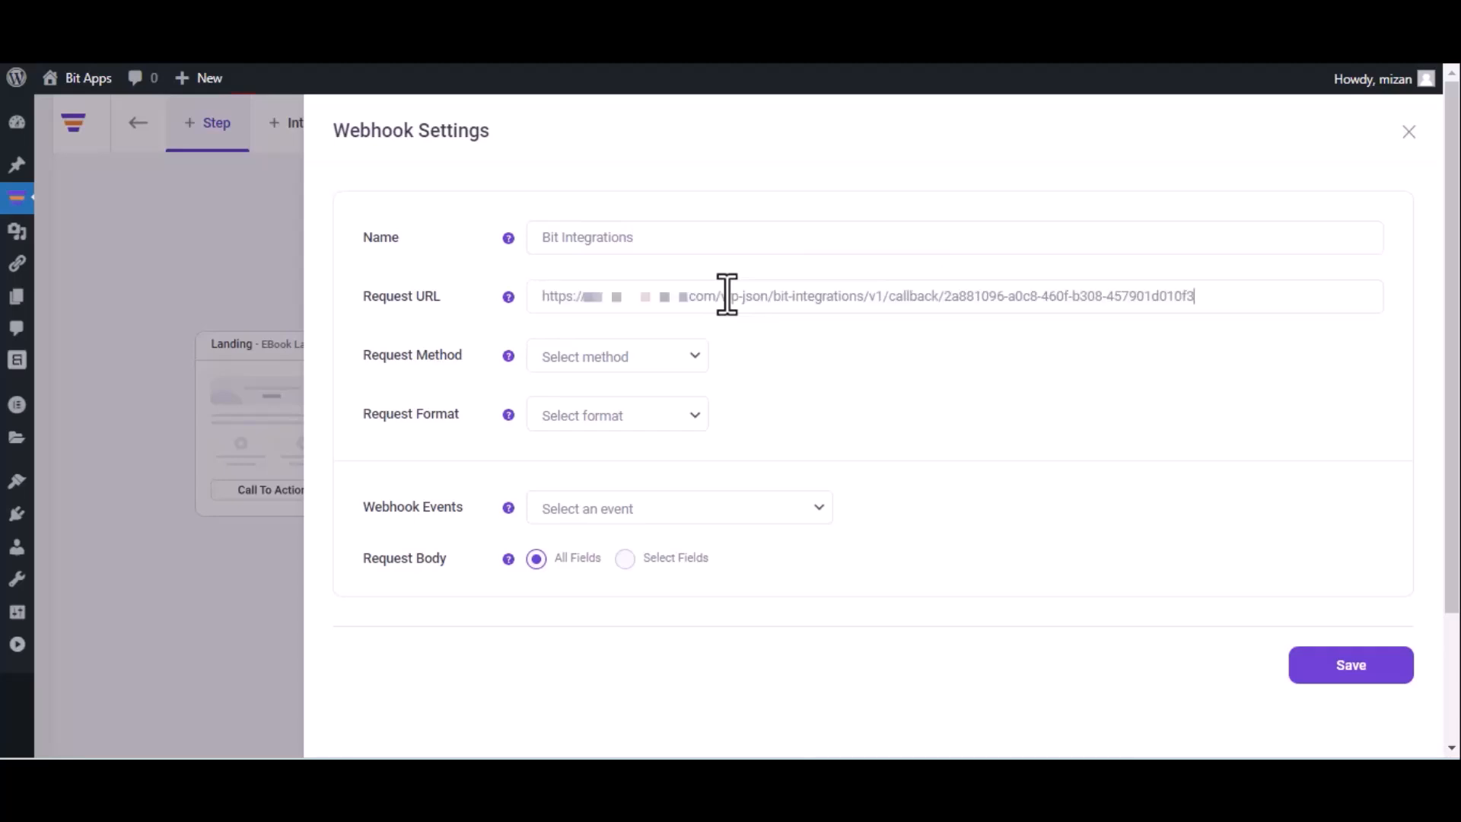
left_click(628, 367)
left_click(614, 401)
left_click(615, 407)
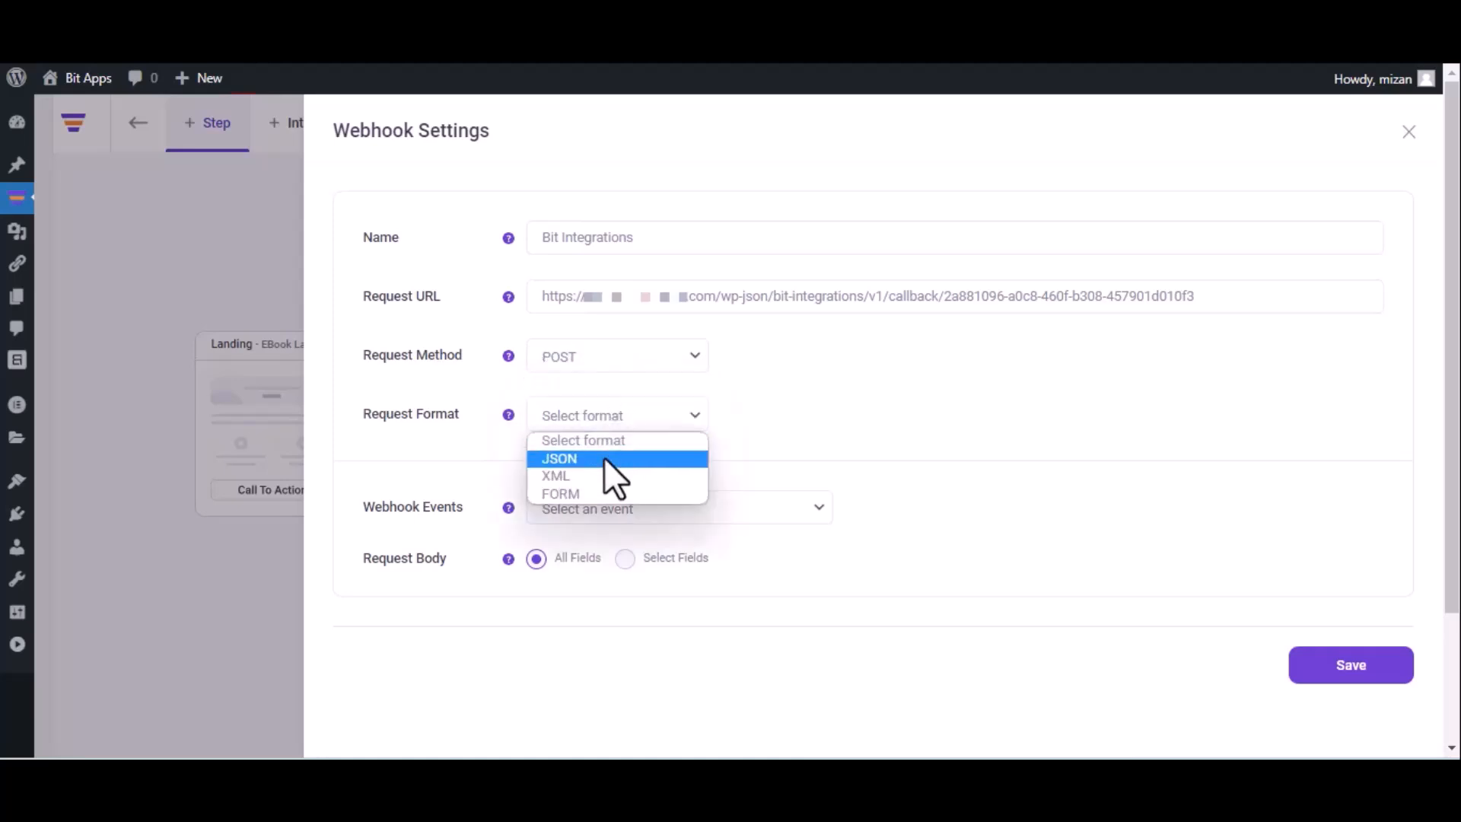
left_click(604, 458)
left_click(641, 510)
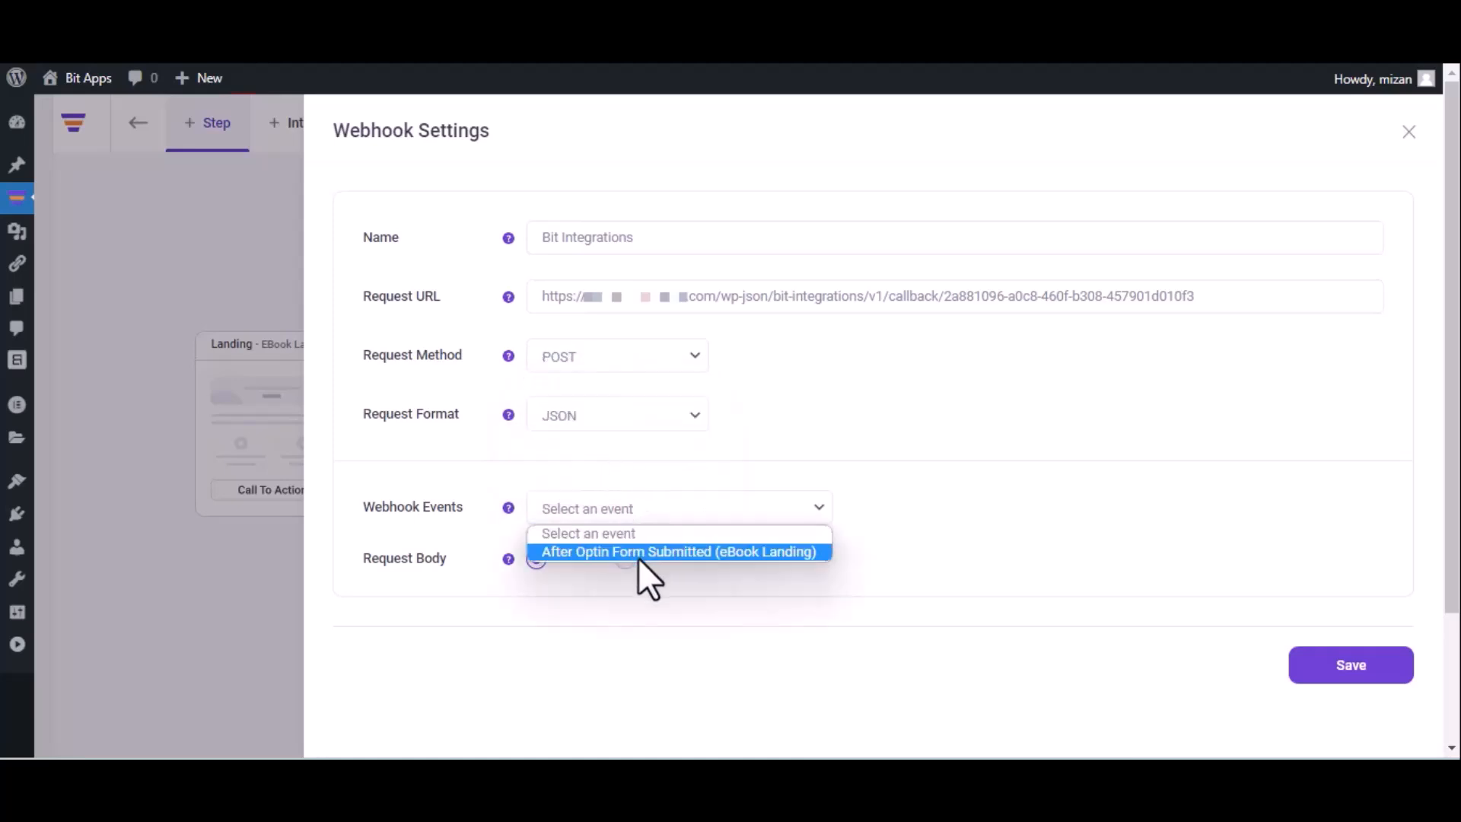
left_click(637, 556)
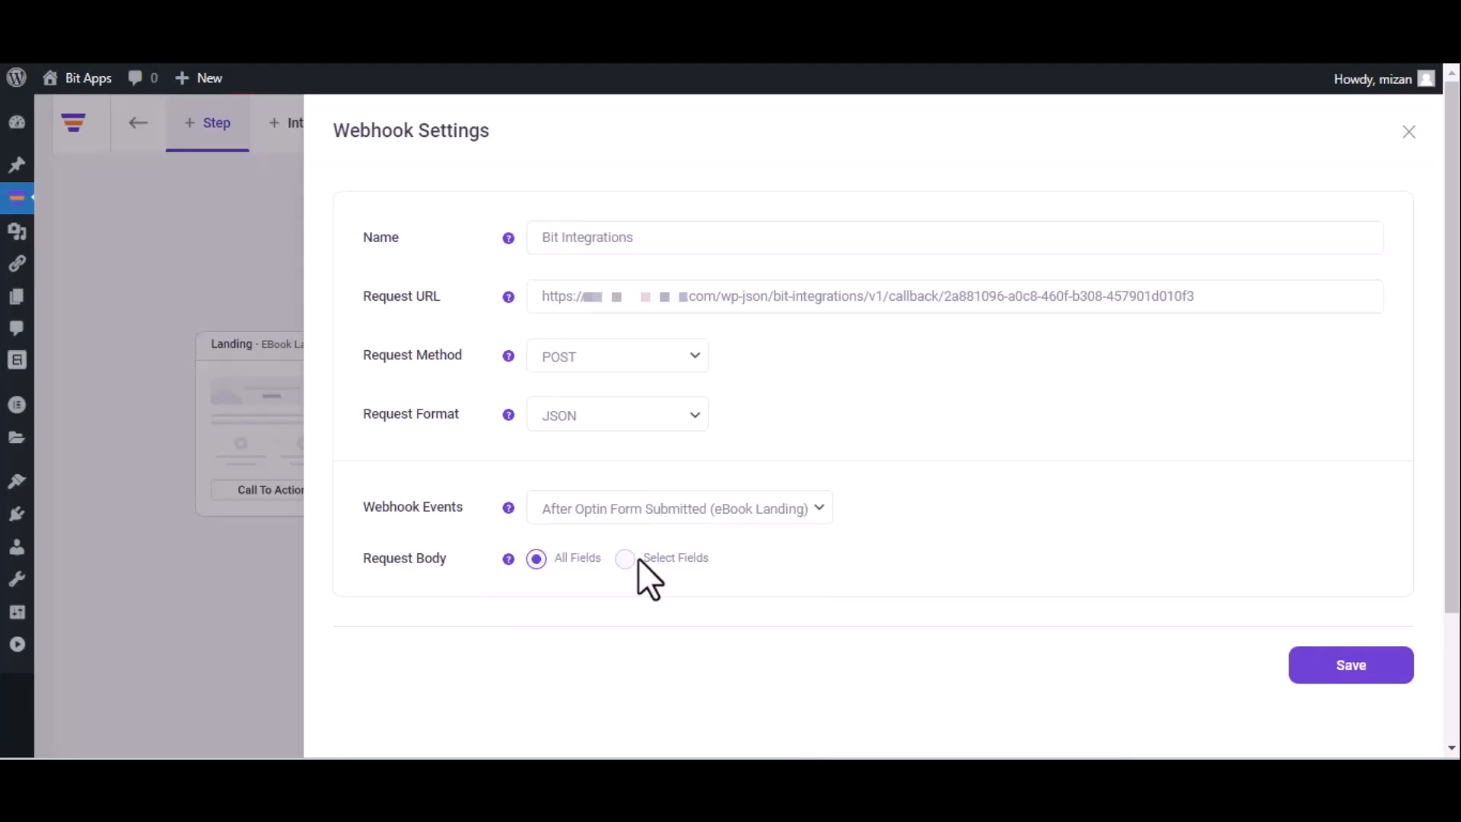
left_click(1347, 675)
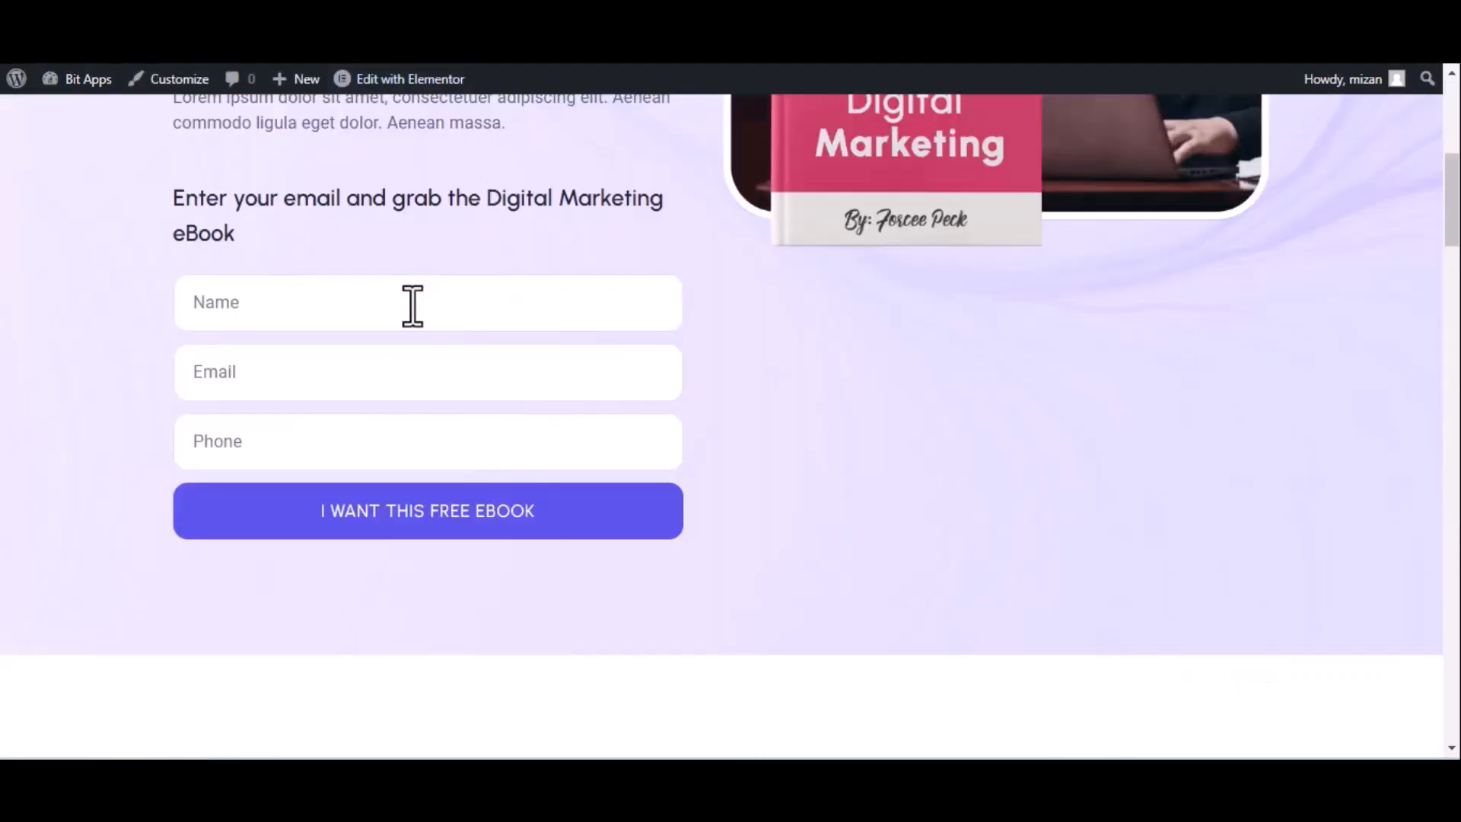
Submit the eBook opt-in with name 'Bit Integrations', a test e-mail and phone number
left_click(412, 304)
type("Bit Integrations")
left_click(324, 388)
left_click(325, 441)
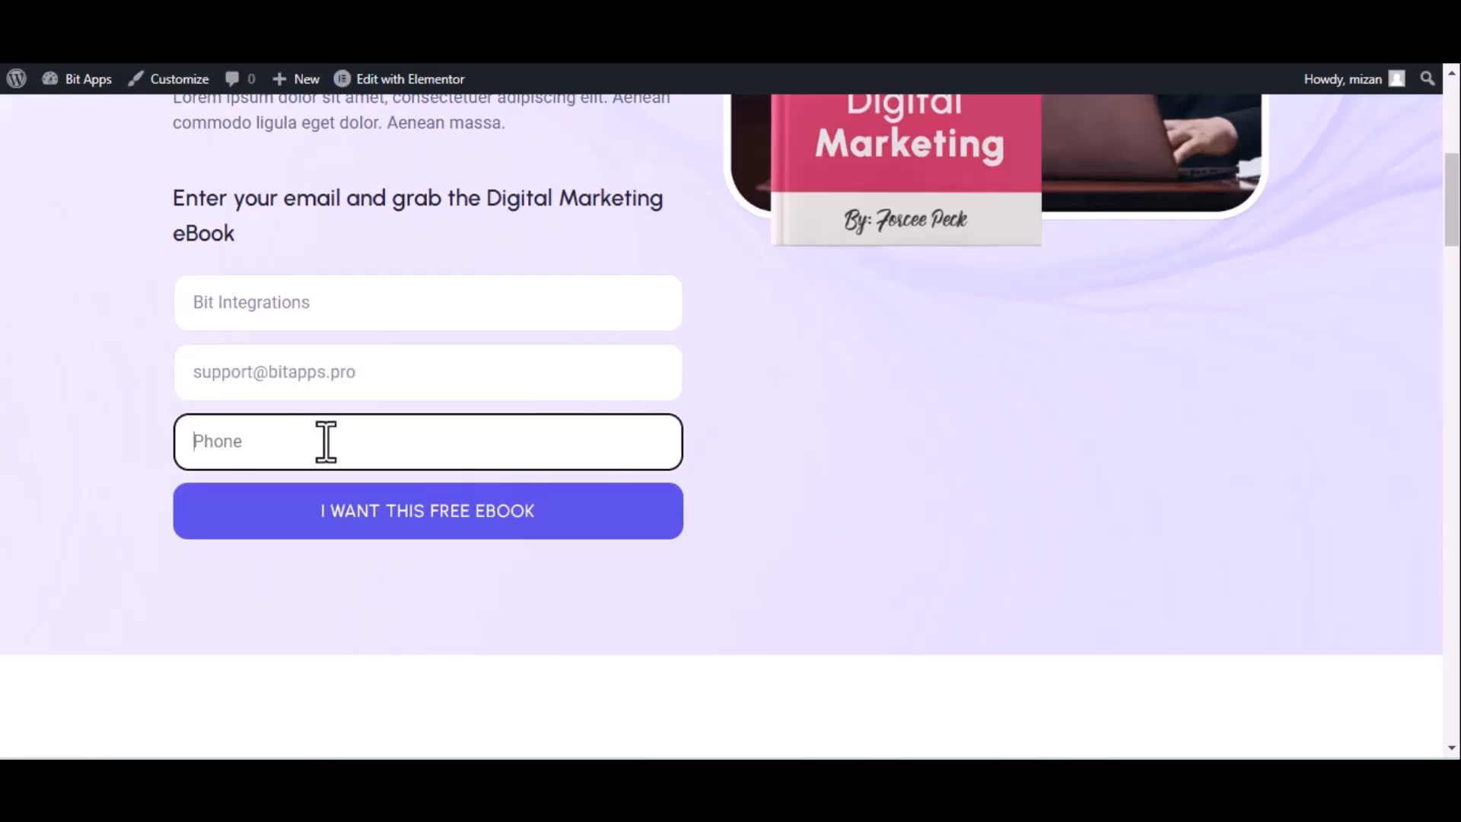
type("444555666")
left_click(375, 513)
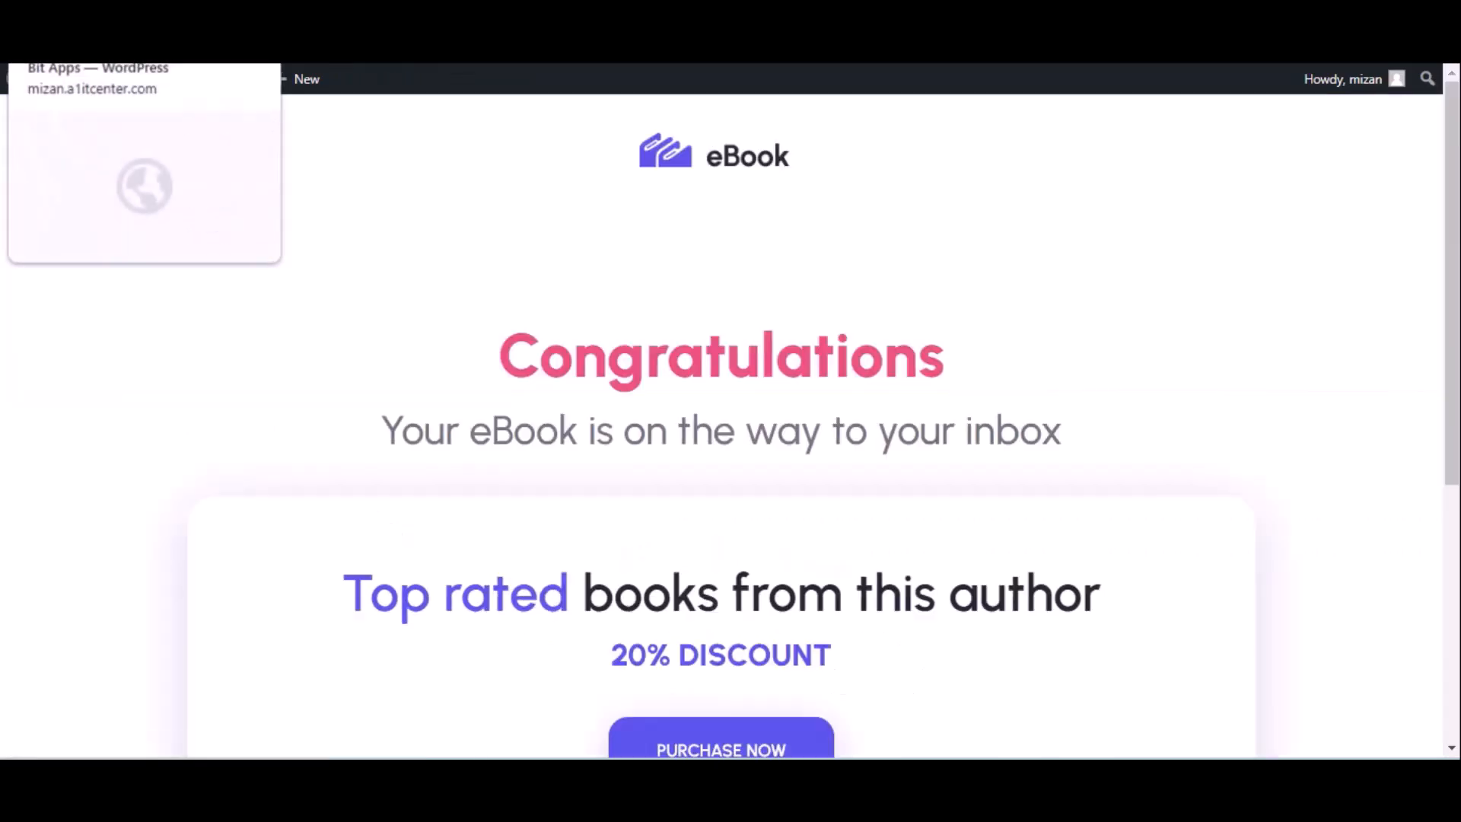
left_click(114, 31)
Review the fetched opt-in fields and choose UncannyAutomator as the action
left_click(511, 529)
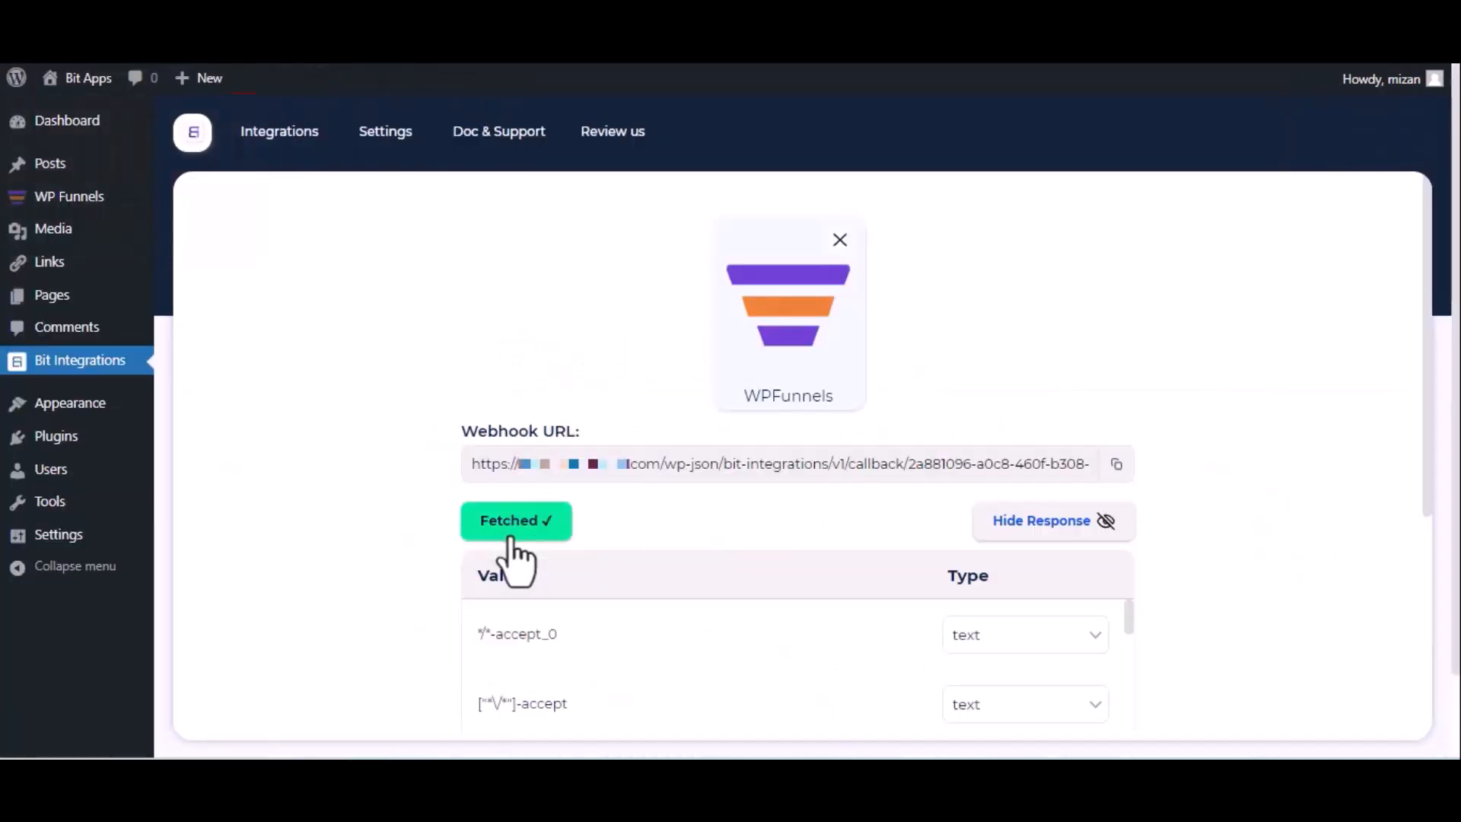
scroll(516, 561, "down", 5)
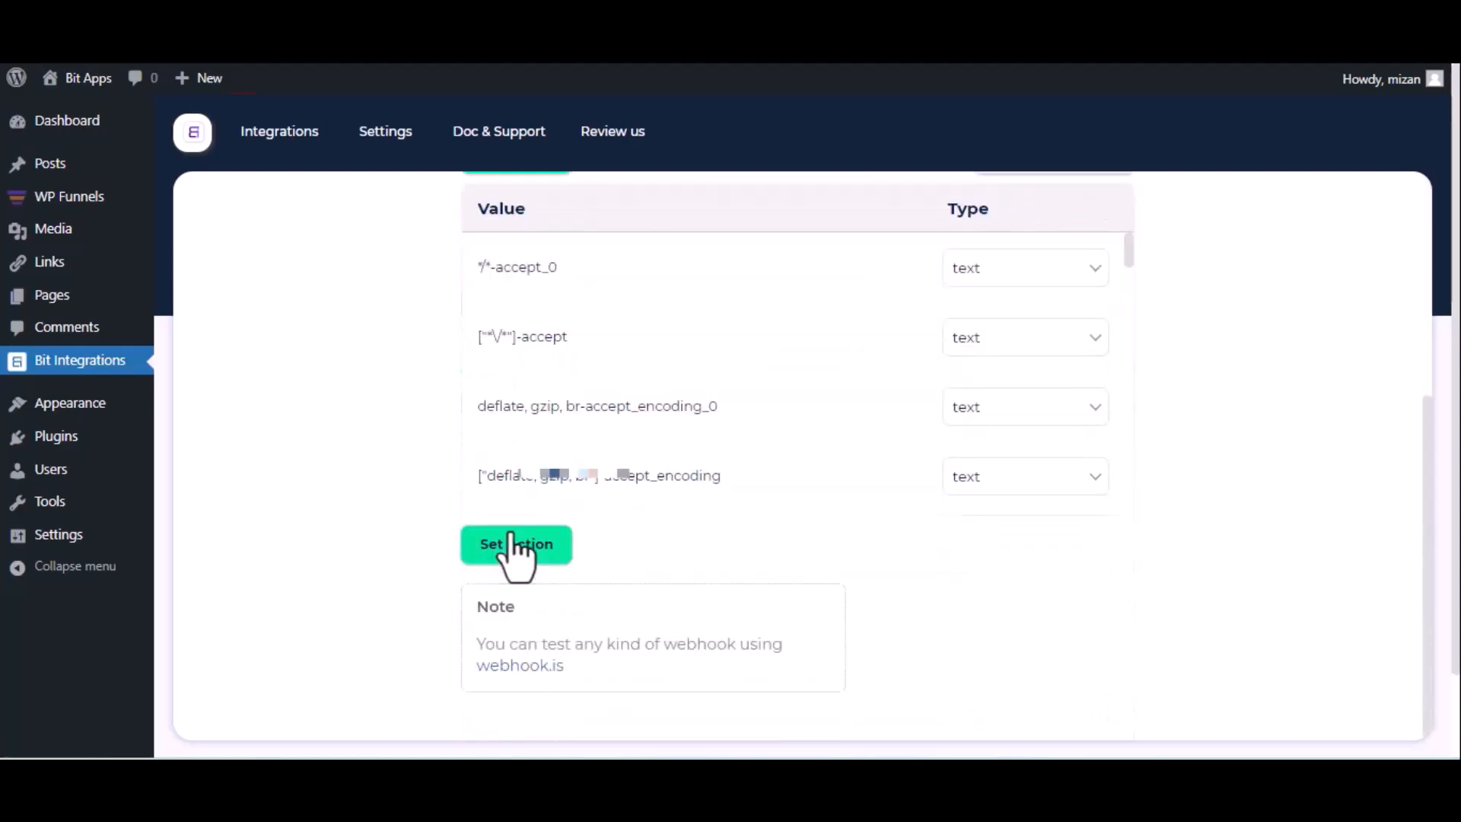
left_click(514, 544)
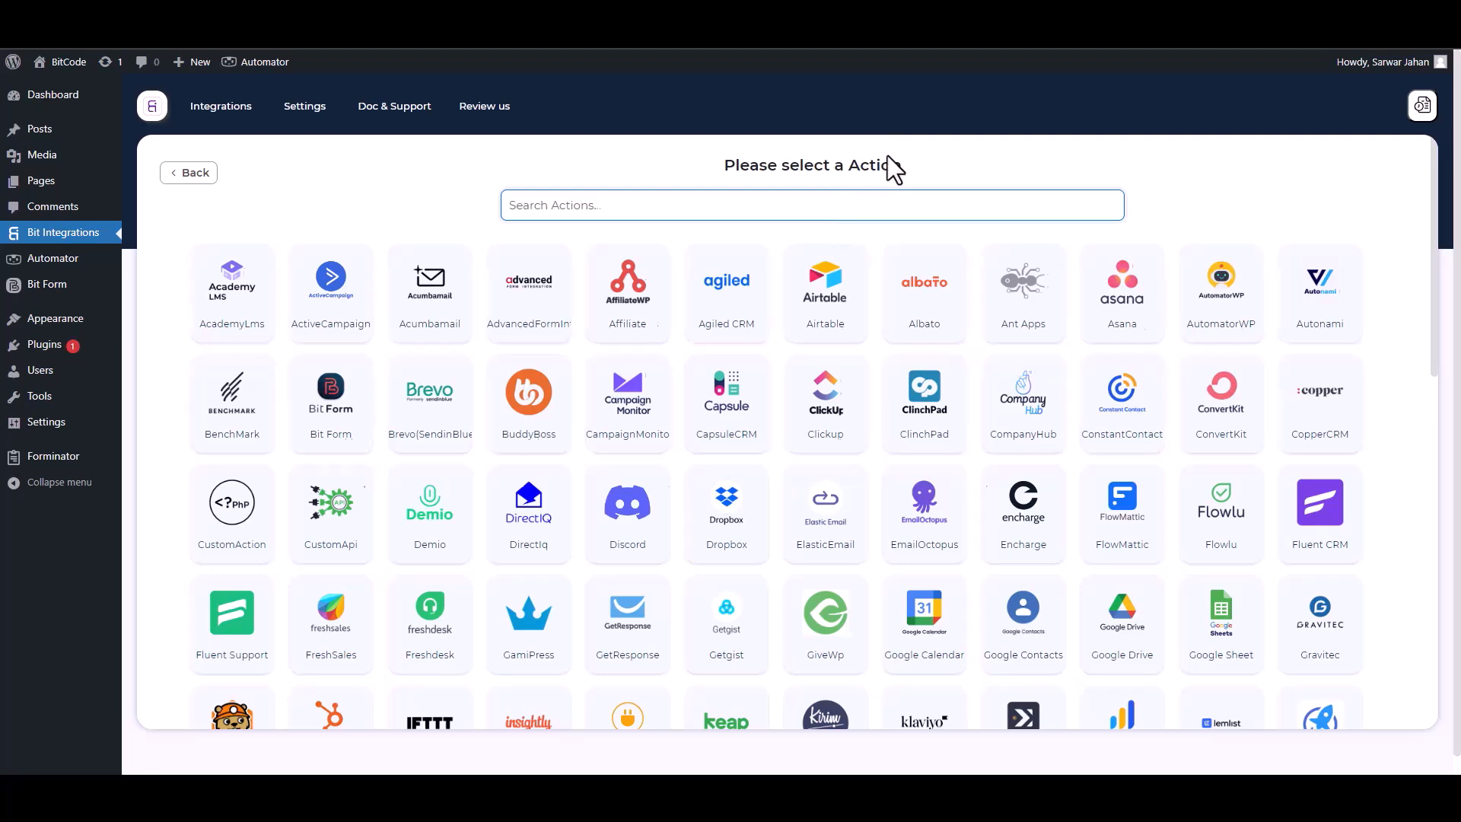
type("un")
left_click(848, 299)
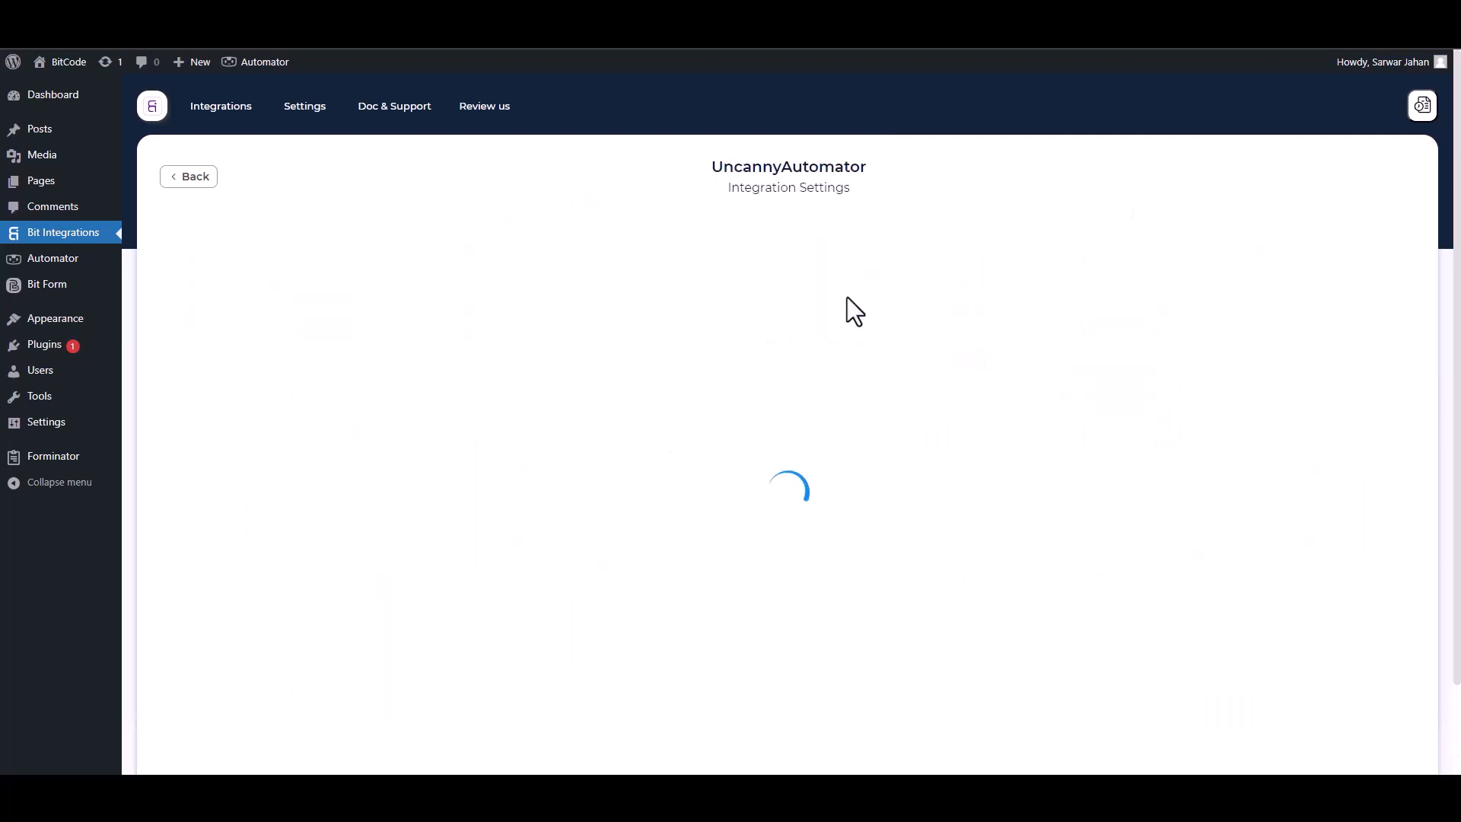
left_click(257, 411)
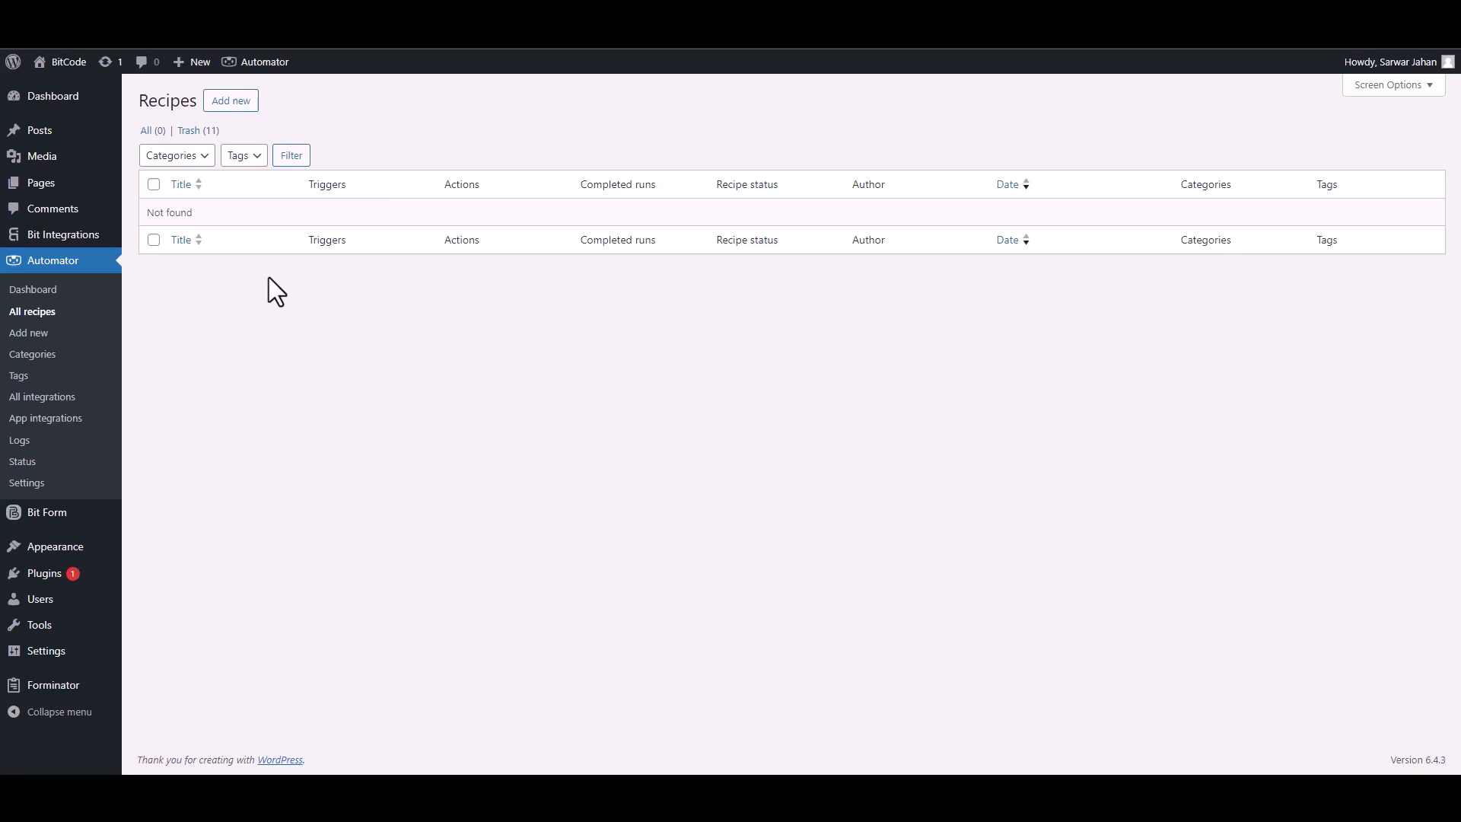
Create a new Uncanny Automator recipe that runs for Everyone
left_click(232, 101)
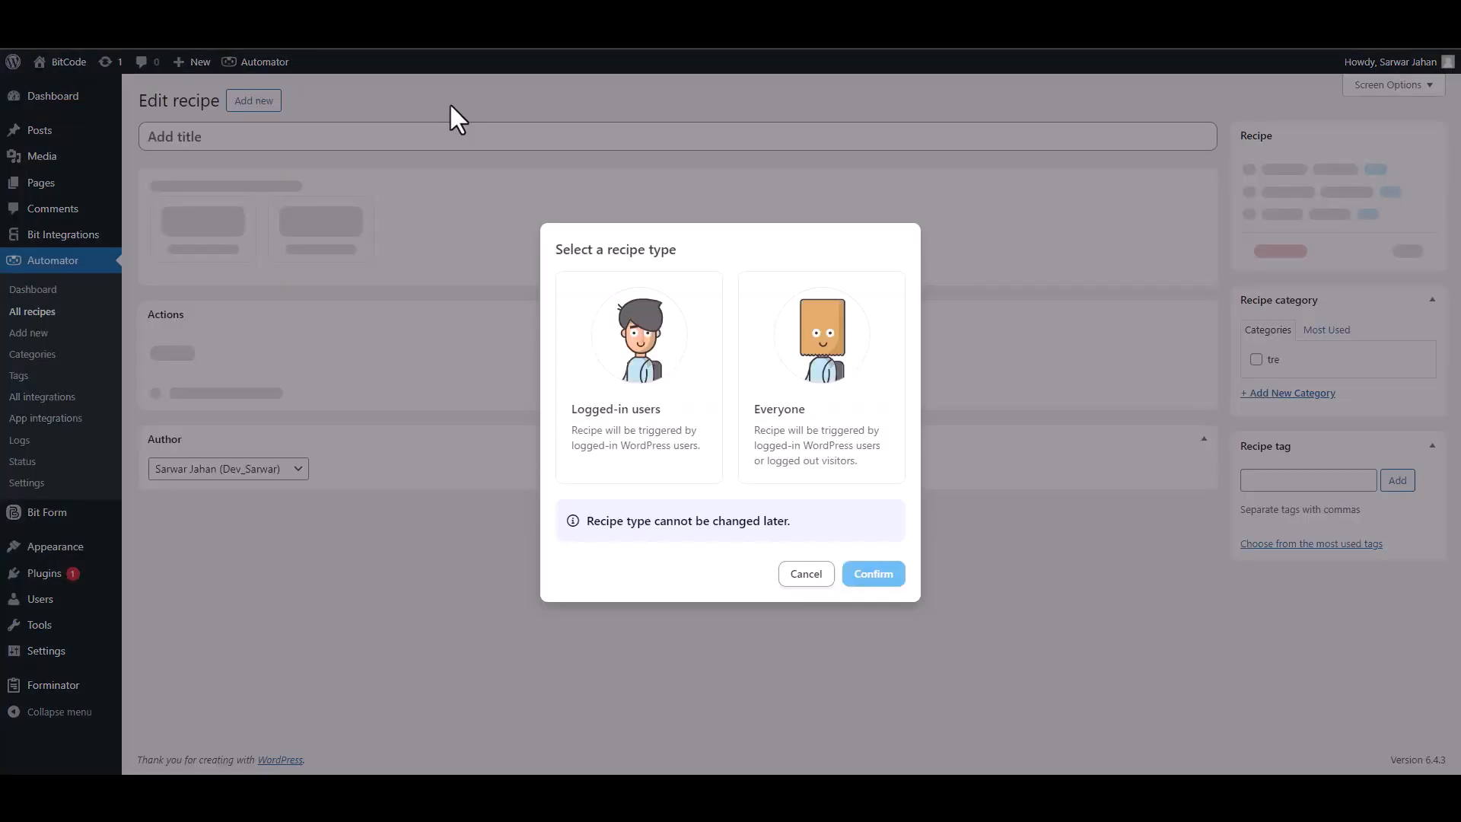
left_click(793, 431)
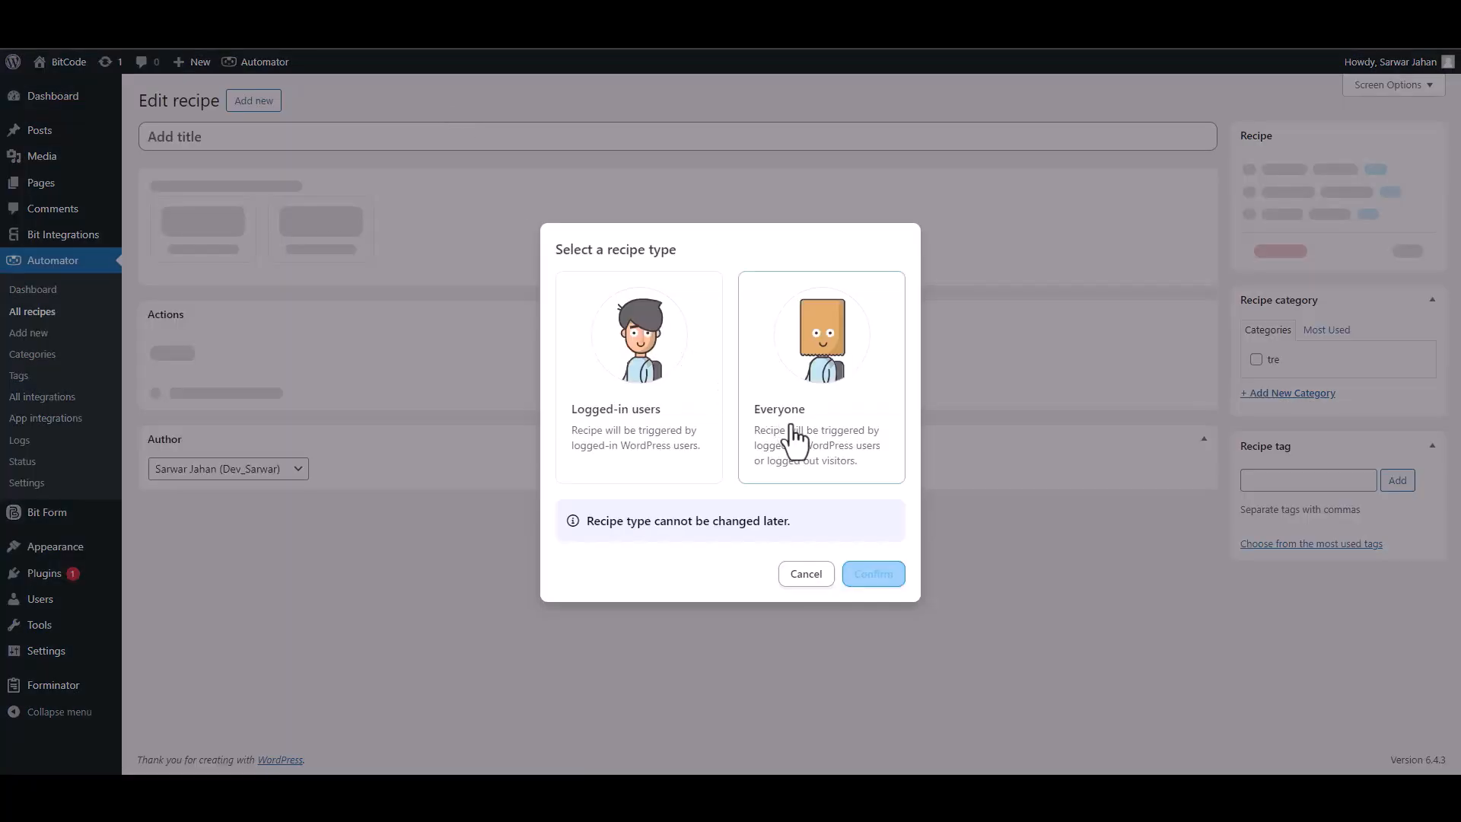
left_click(872, 575)
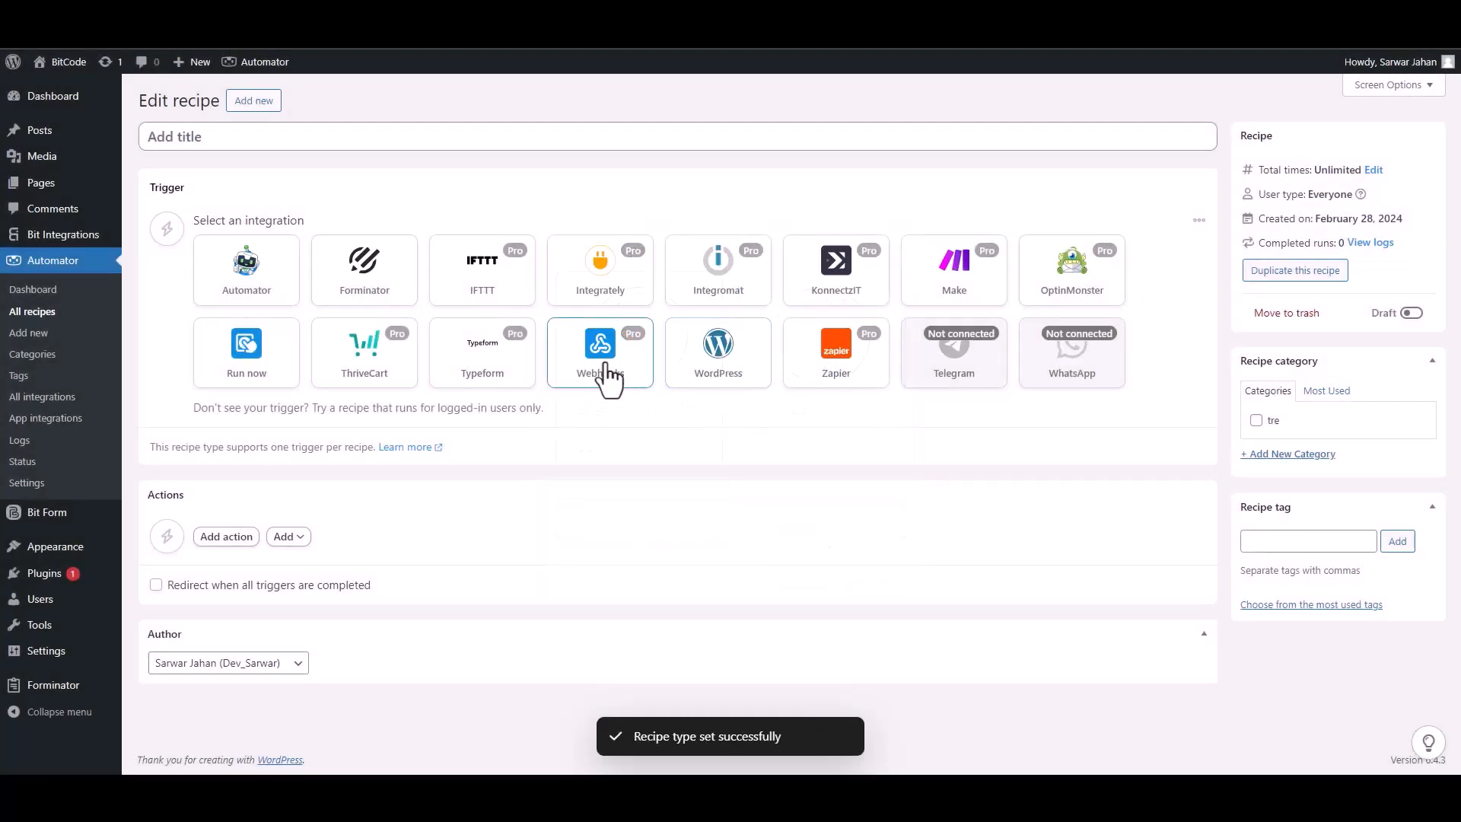
Trigger the recipe on Webhooks 'Receive data from a webhook', copy its URL and get samples
left_click(588, 372)
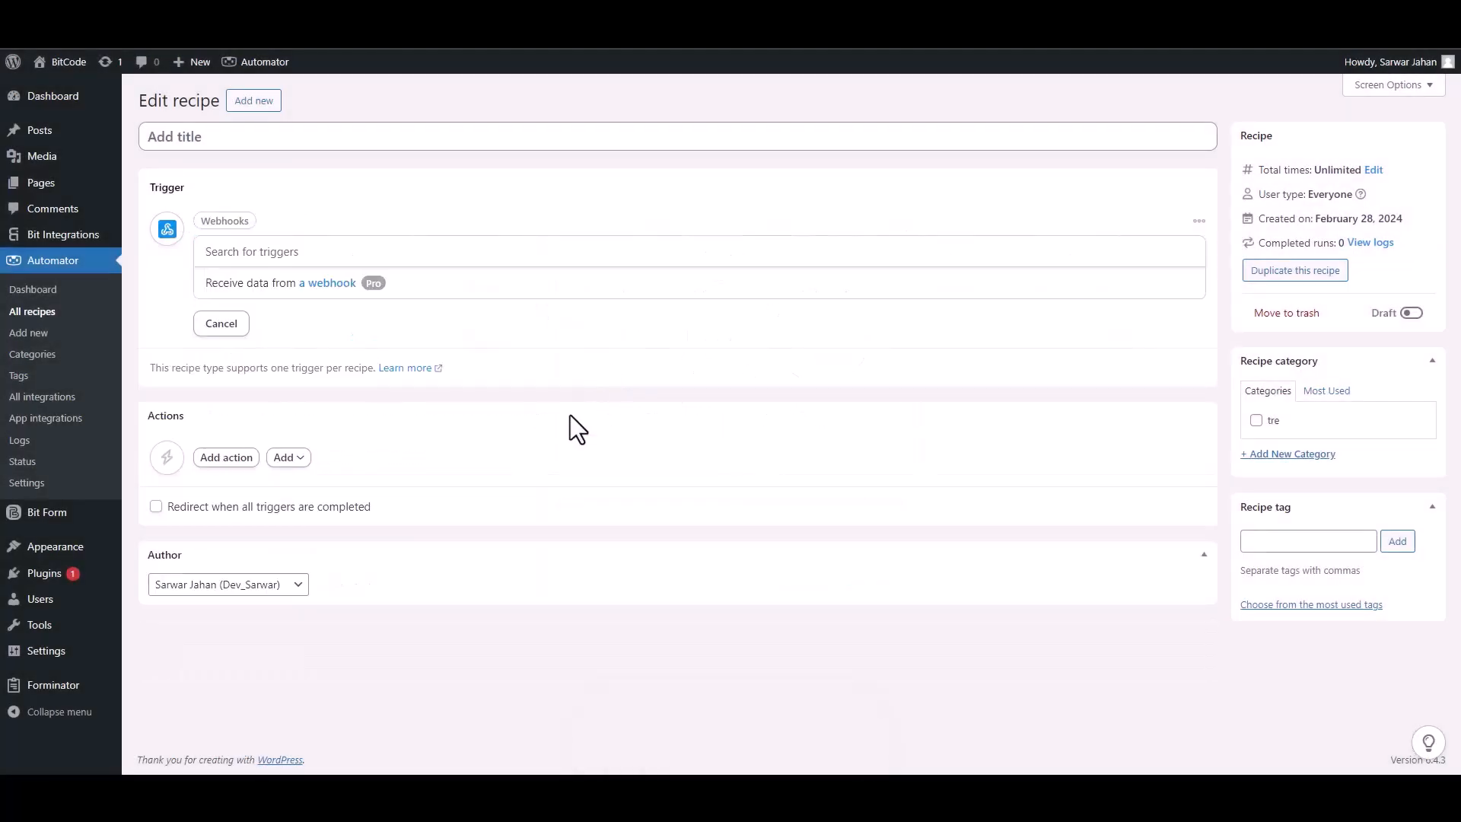
left_click(260, 289)
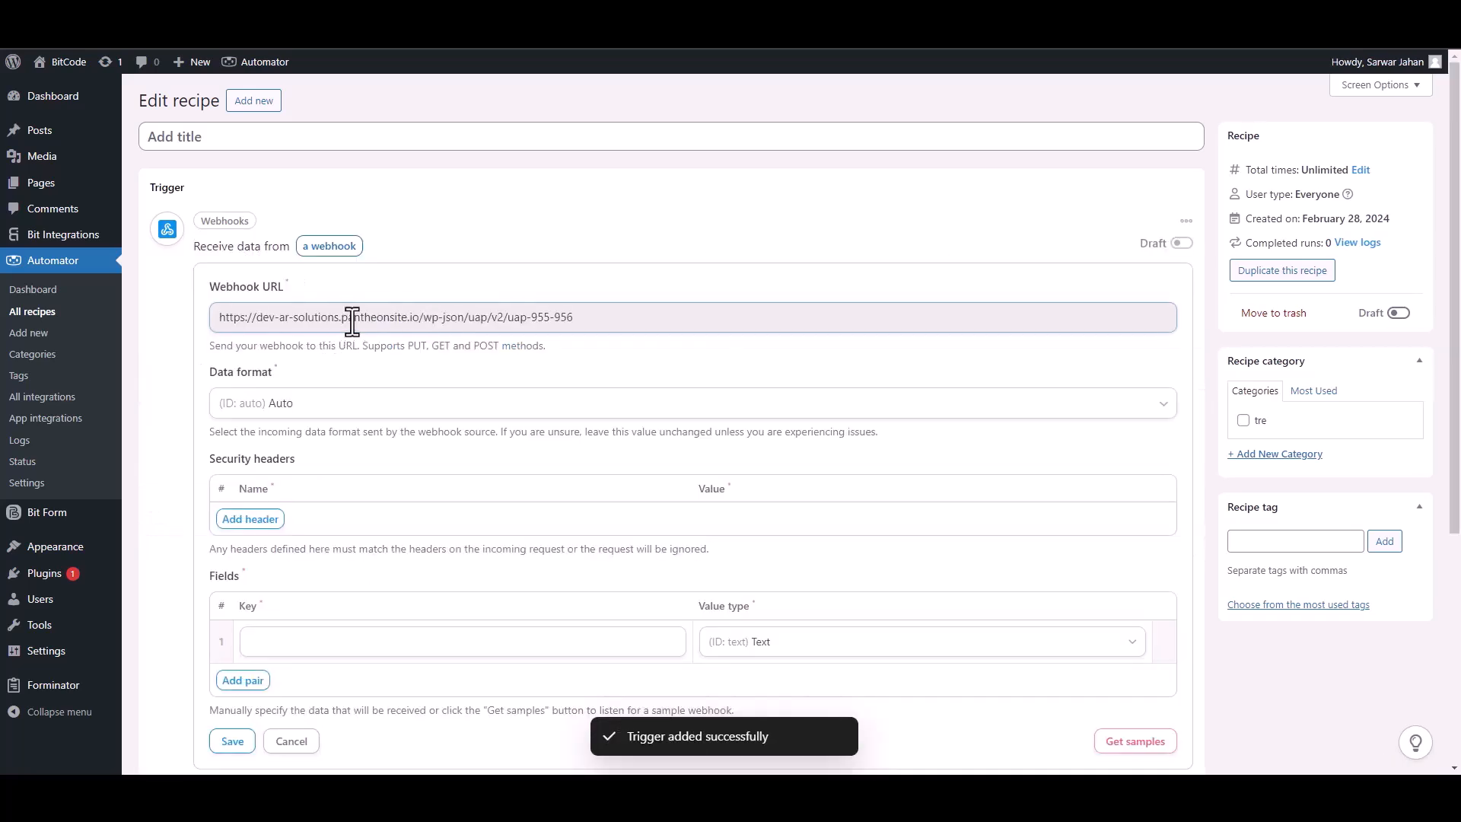
left_click(353, 321)
key("ctrl+c")
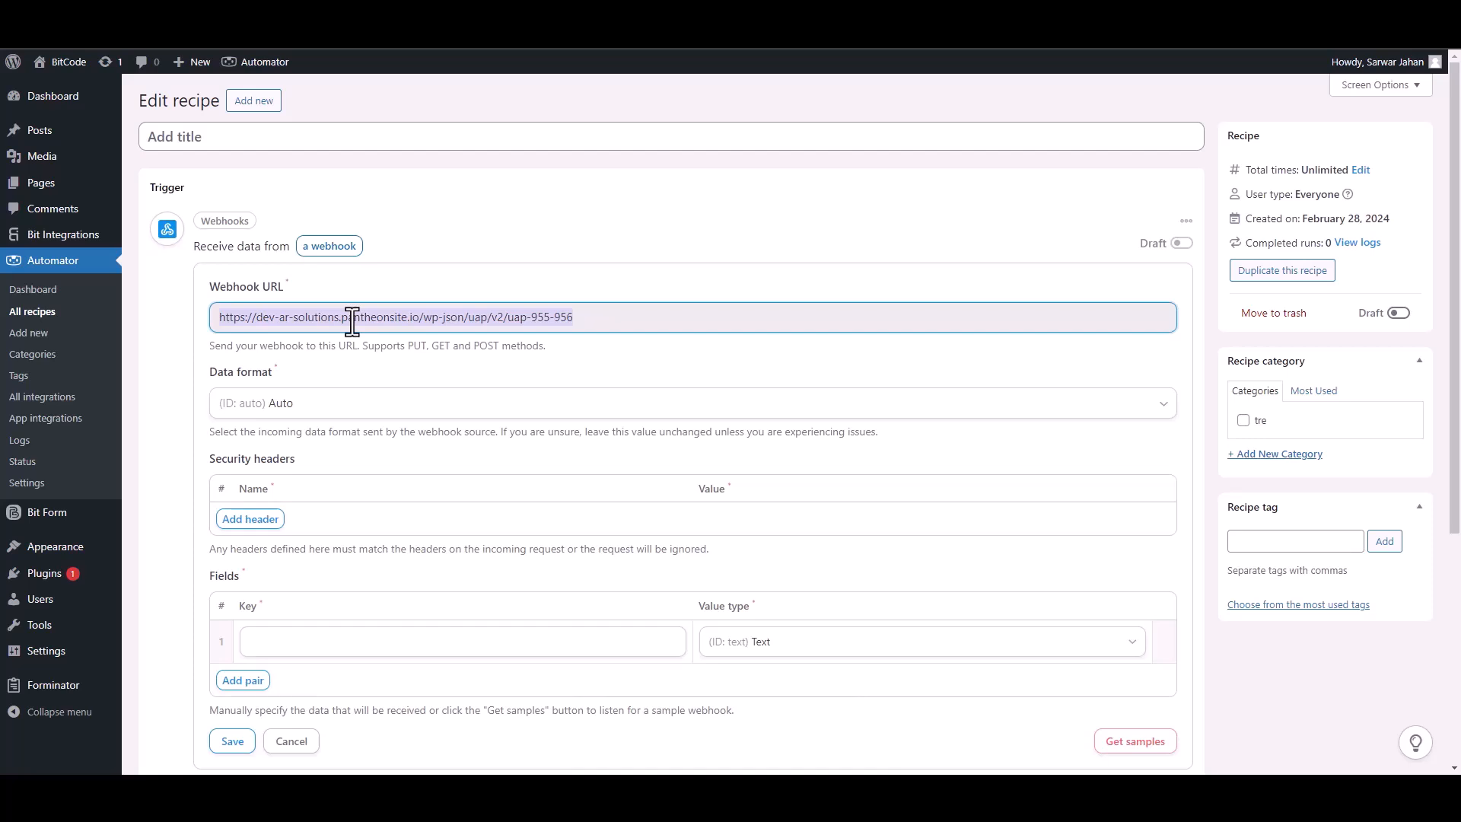
left_click_drag(1454, 380, 1457, 440)
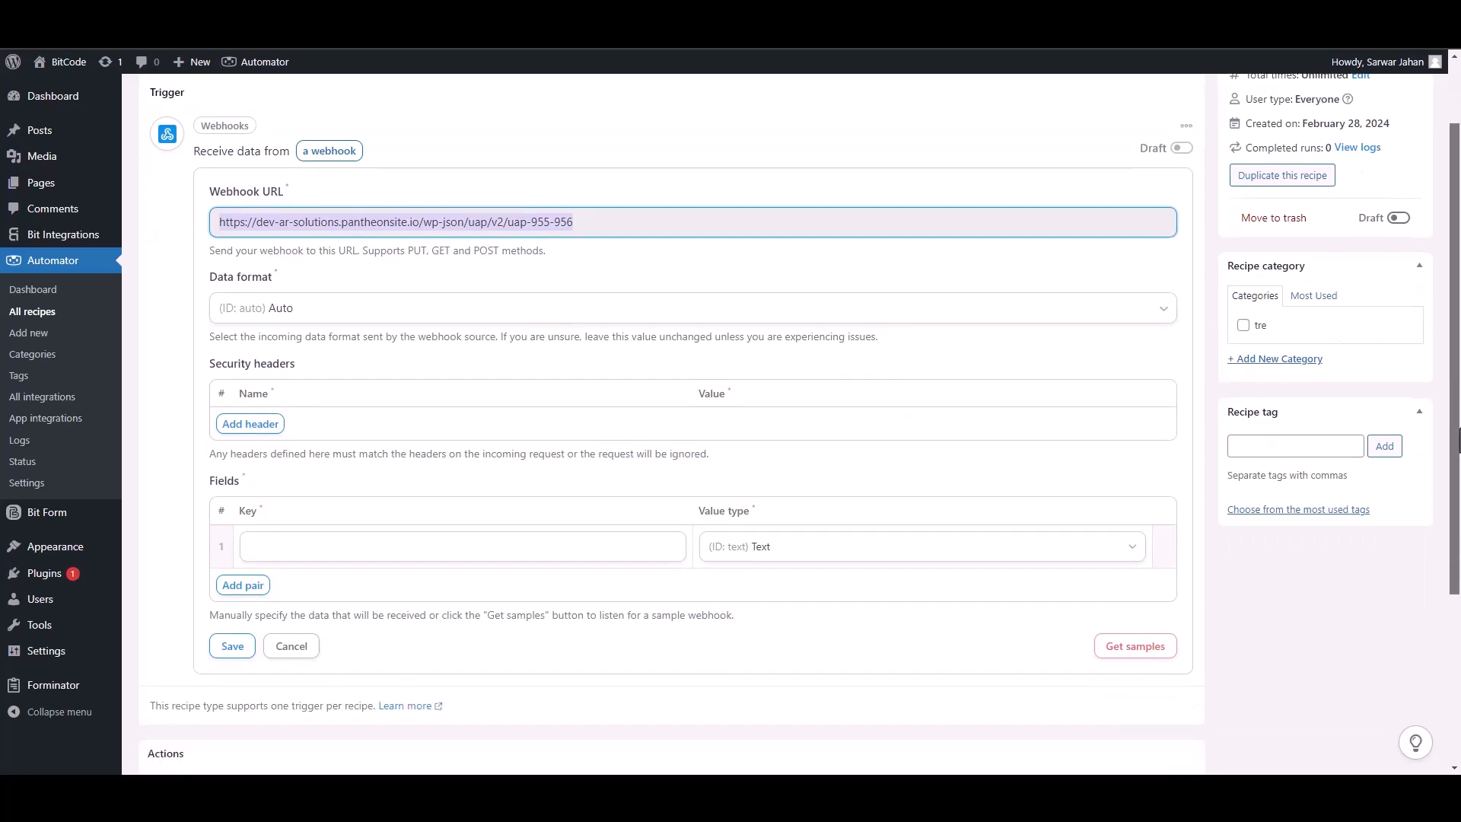
left_click(1146, 650)
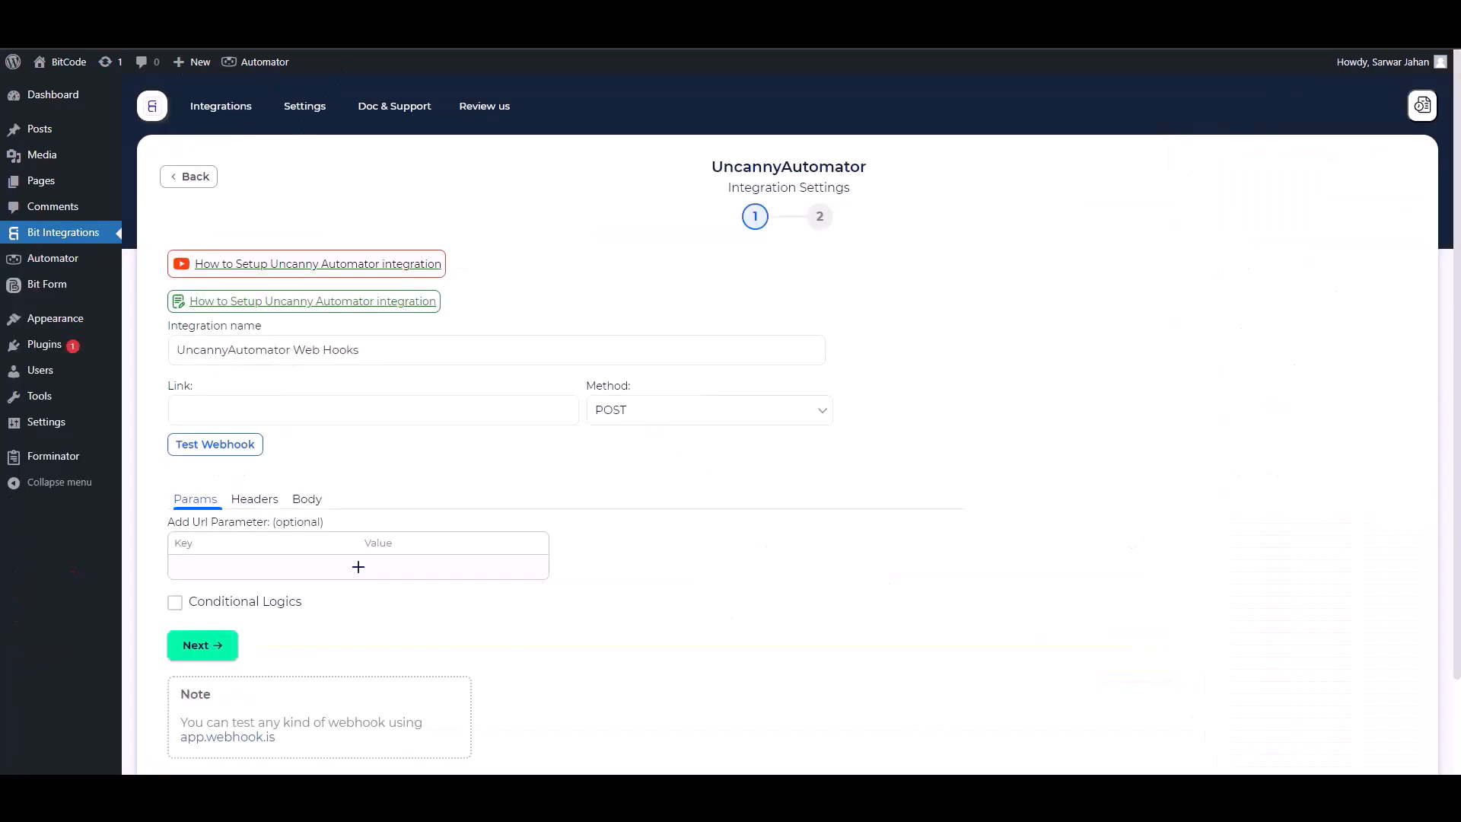
left_click(330, 404)
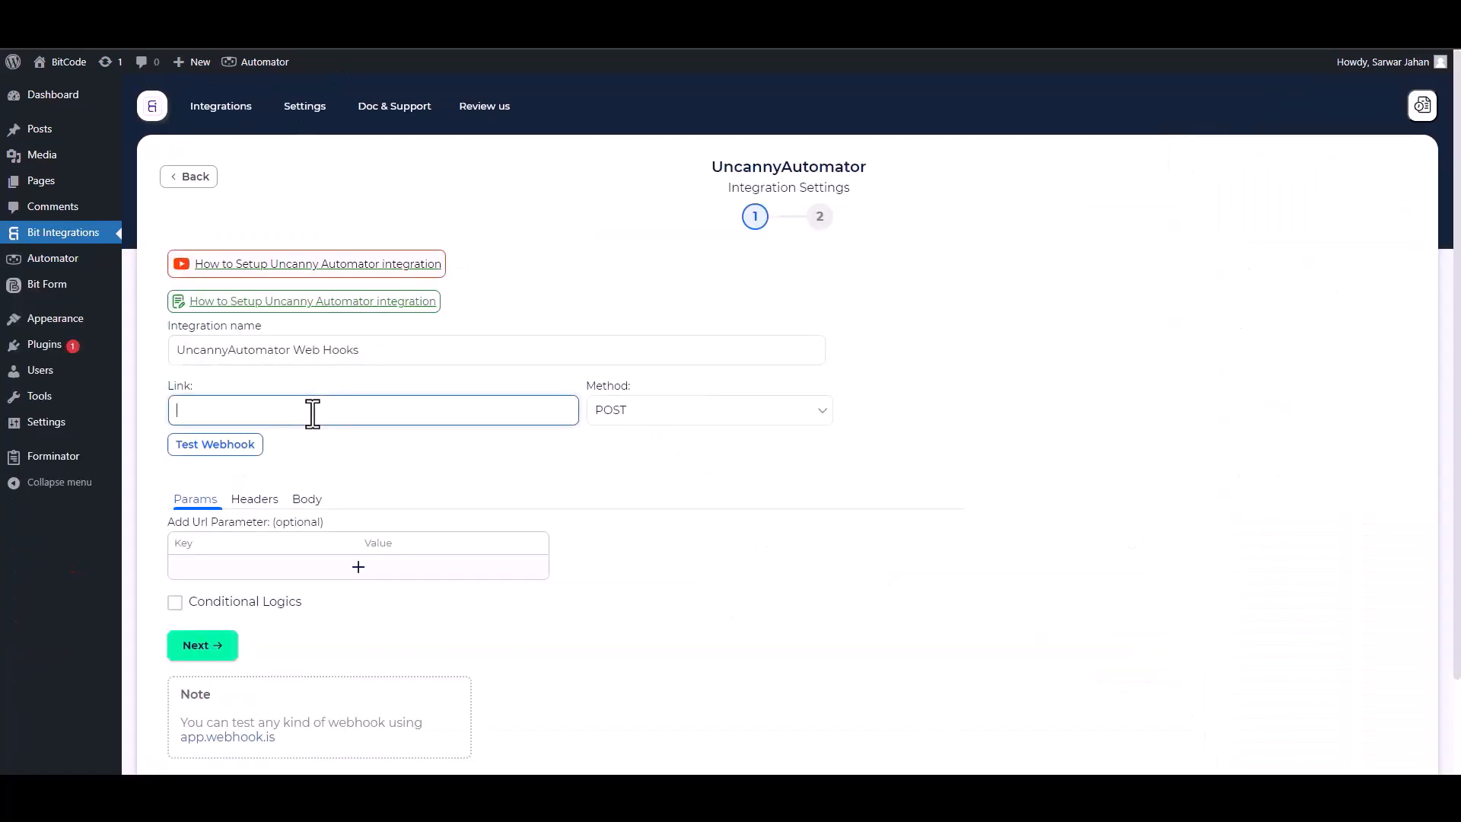
Paste the Automator webhook URL and send all data as application/json
key("ctrl+v")
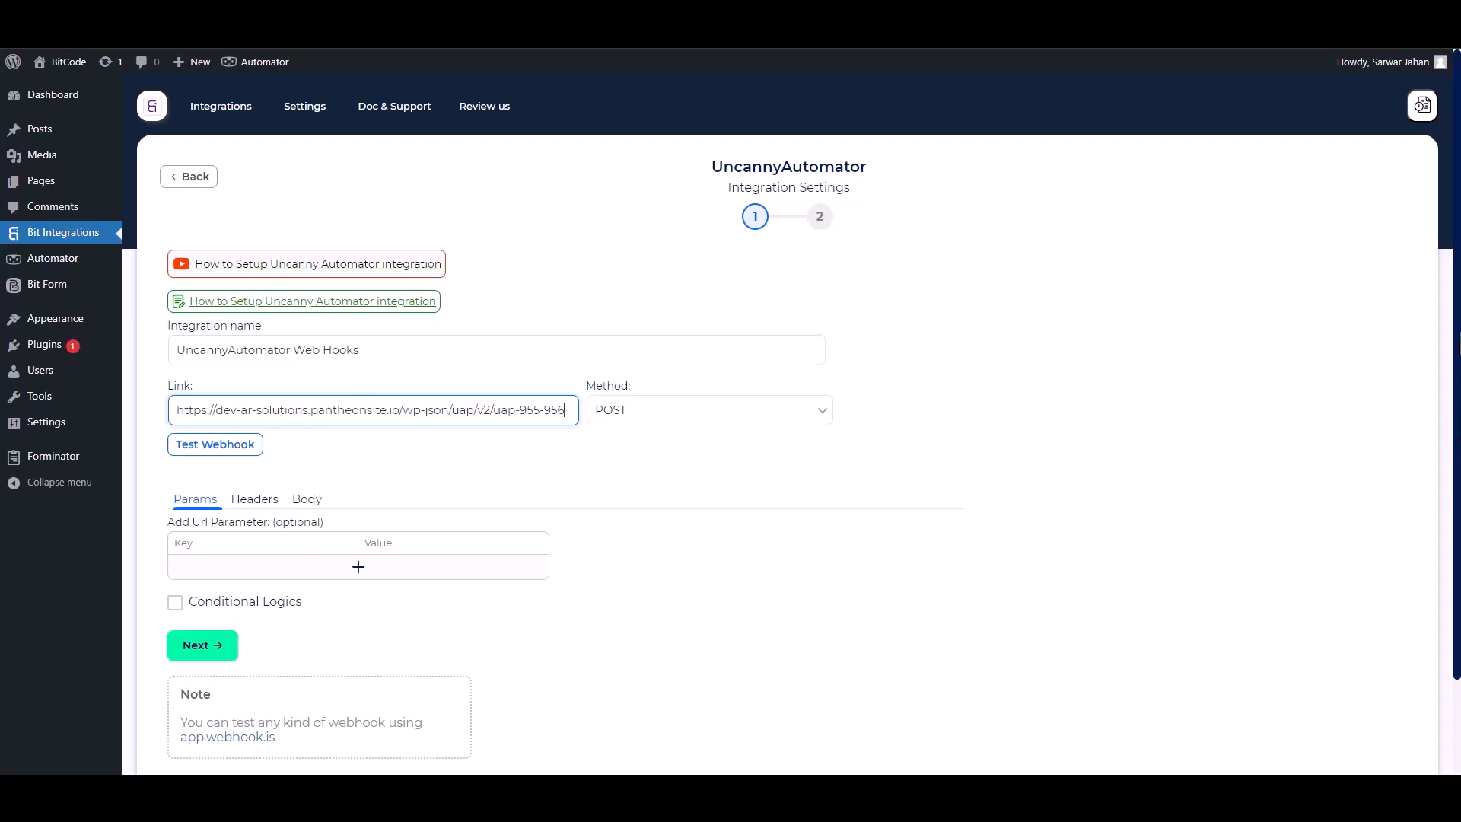
scroll(308, 399, "down", 1)
left_click(308, 397)
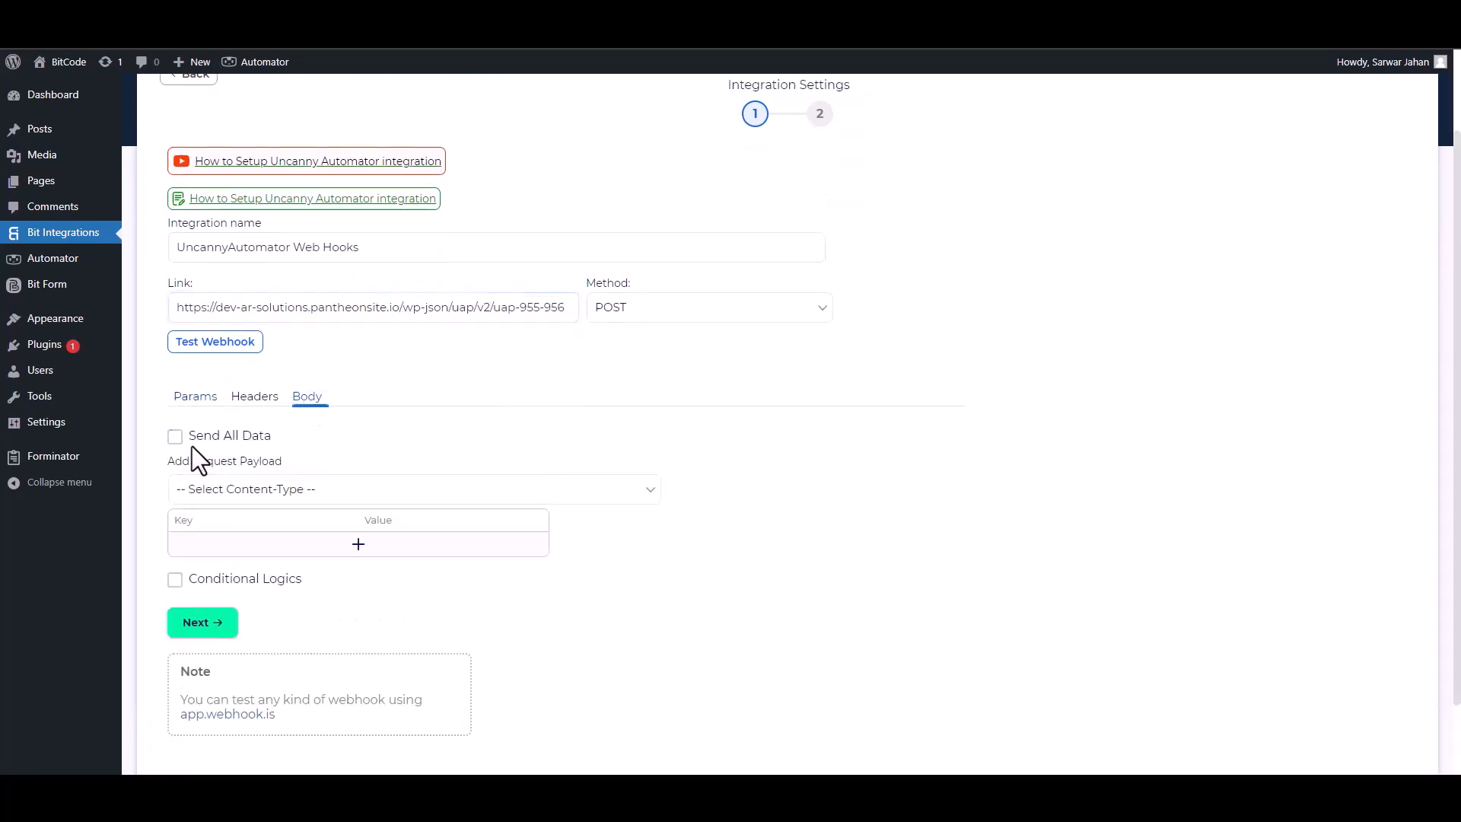
left_click(175, 436)
left_click(257, 490)
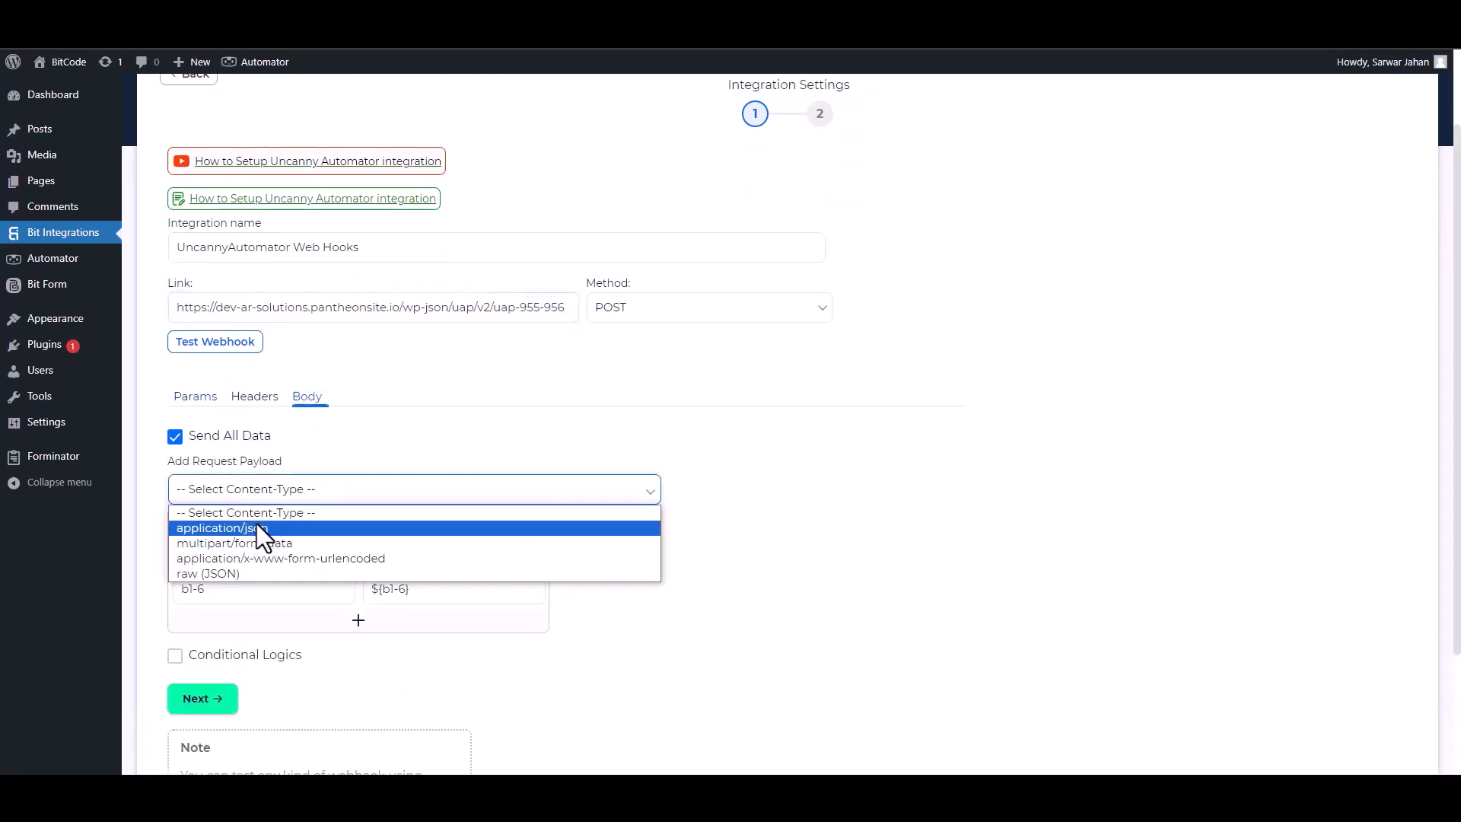
left_click(257, 527)
Rename the payload keys b1-4 and b1-6 to Email and Phone
scroll(368, 508, "down", 1)
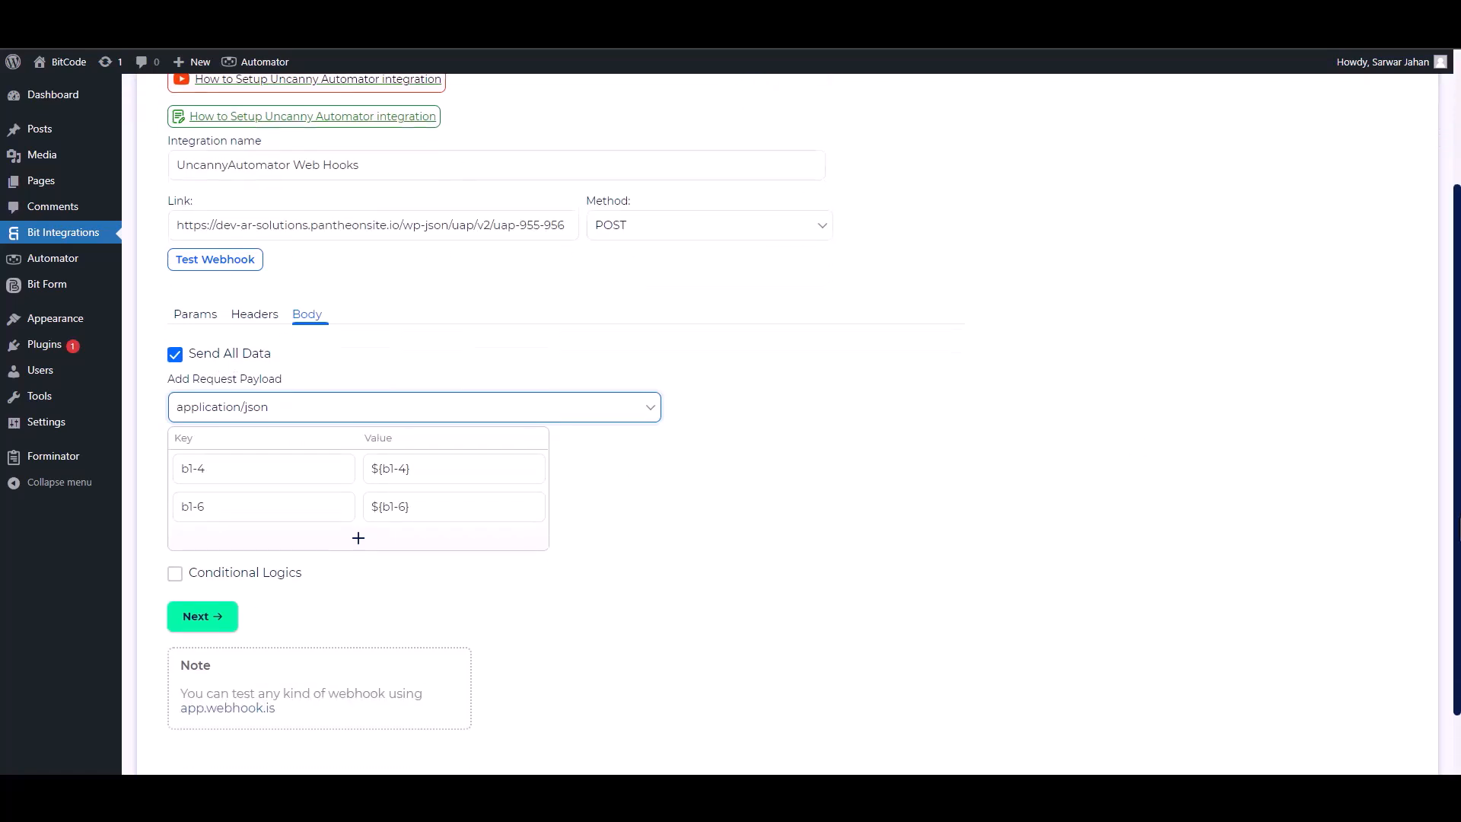
left_click(244, 466)
key("ctrl+a")
type("Email")
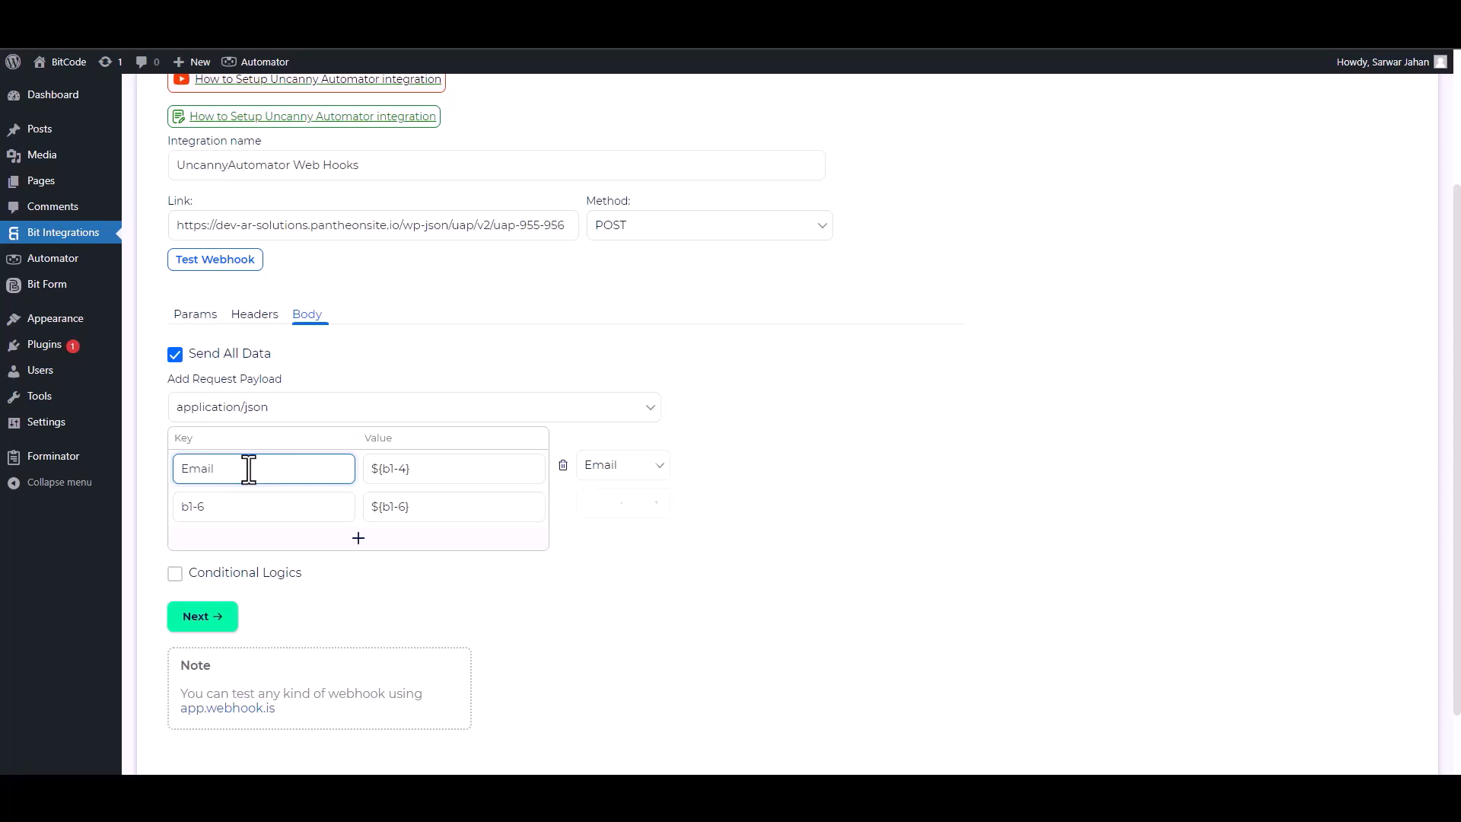
left_click(228, 506)
key("ctrl+a")
type("P")
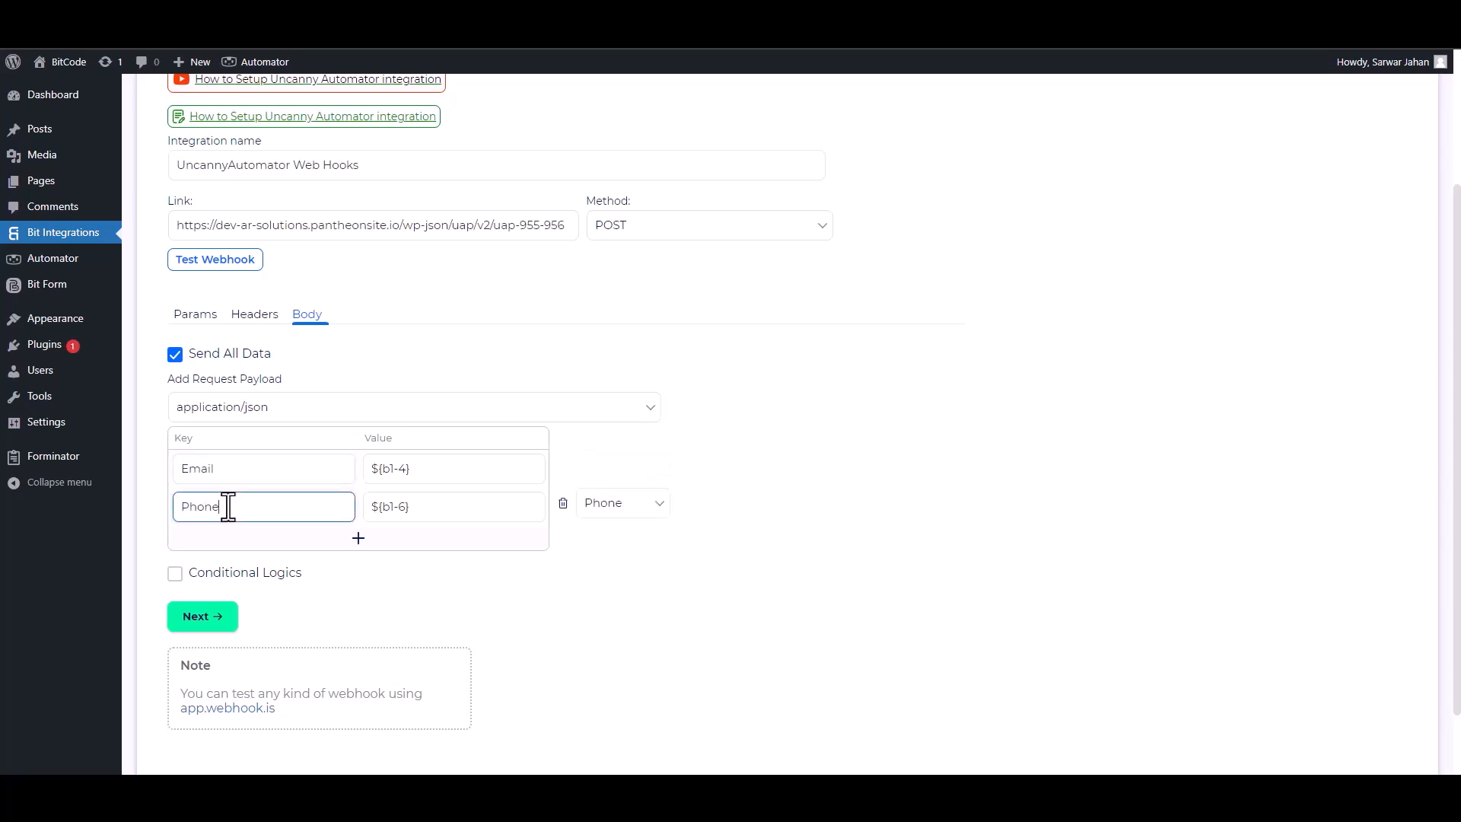
Leave Conditional Logics off, test the webhook, and advance to the next step
left_click(176, 573)
scroll(1428, 606, "down", 1)
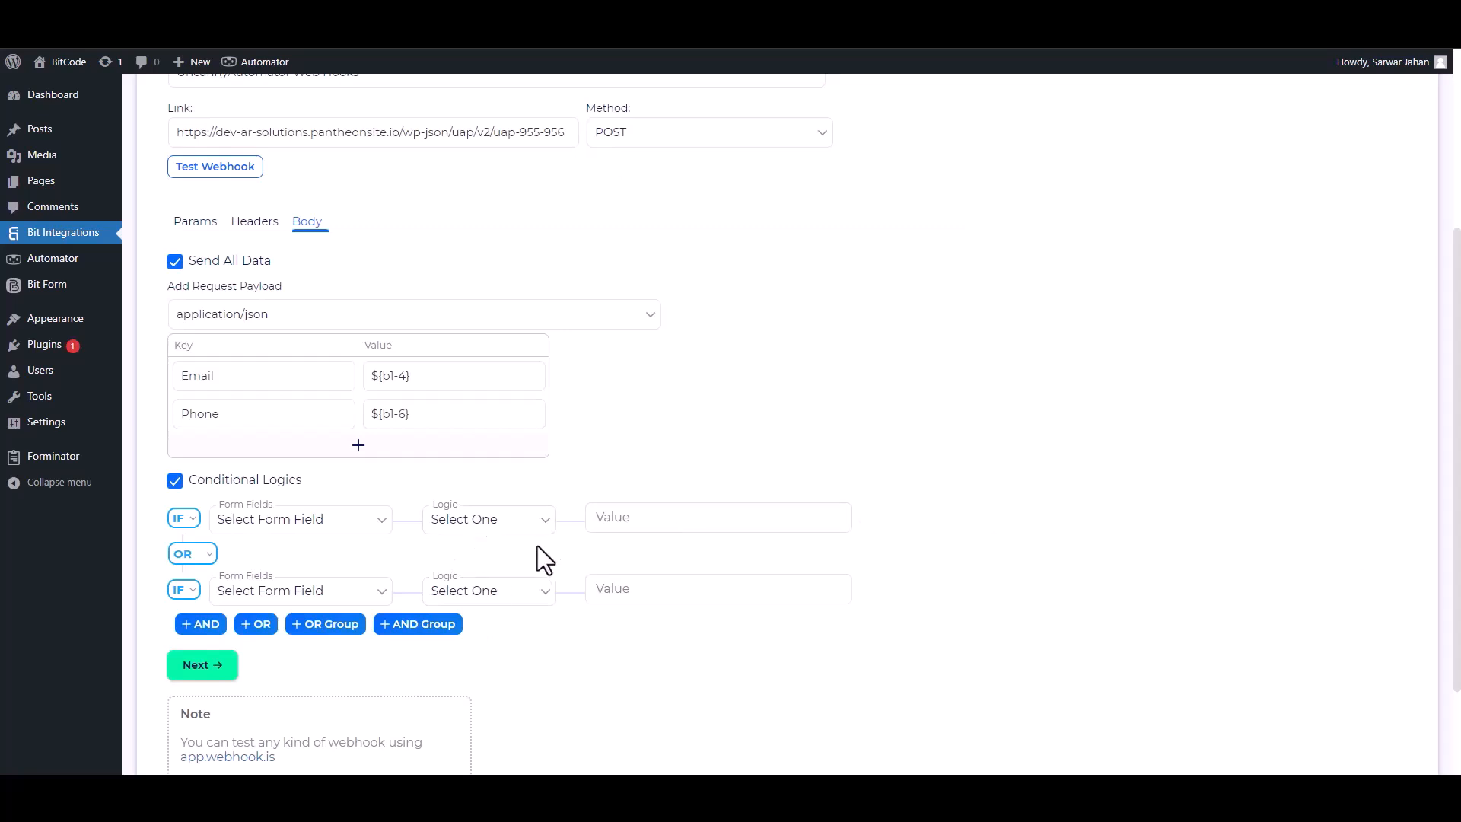
left_click(212, 482)
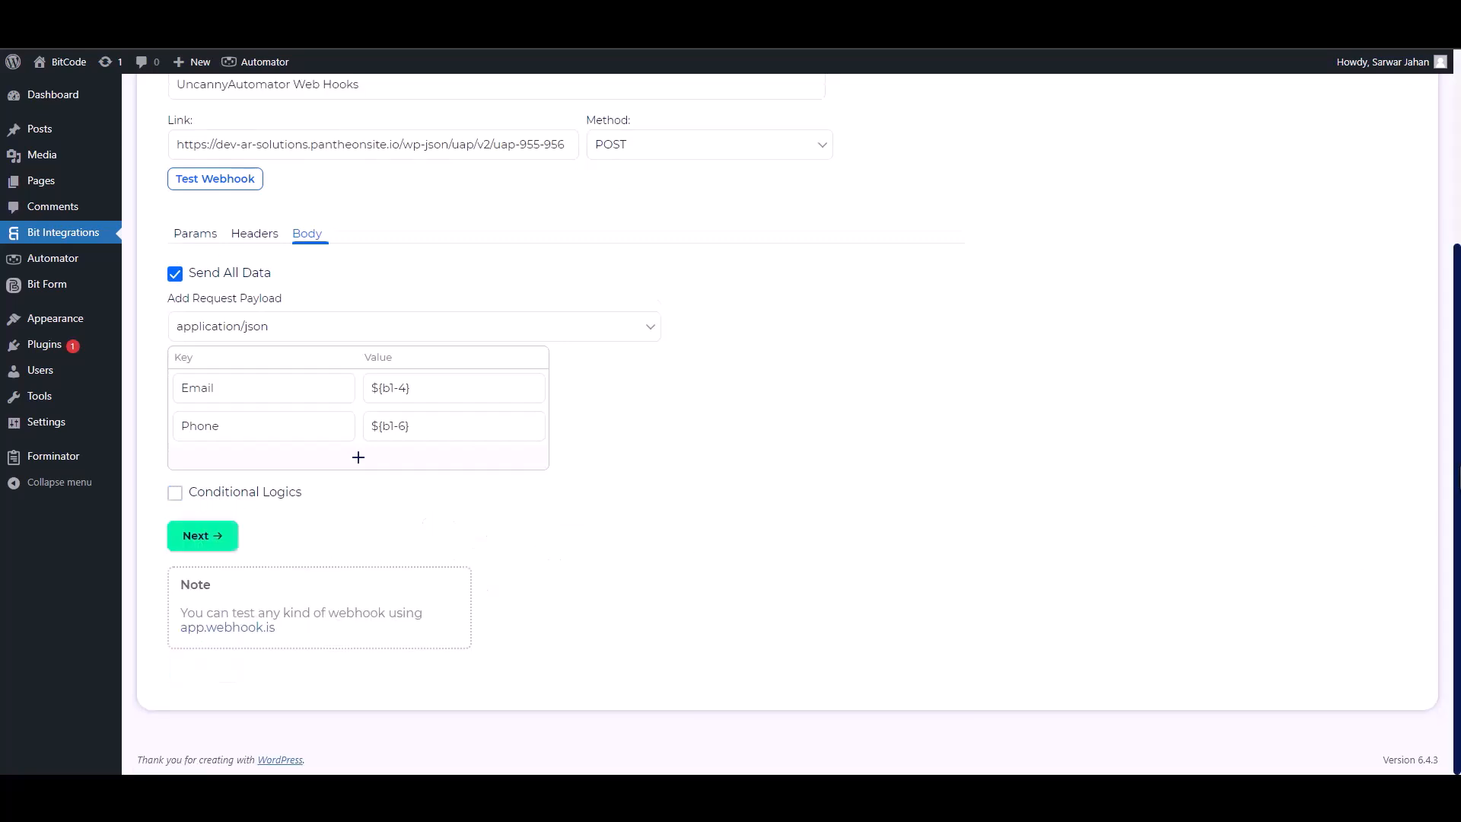
scroll(464, 335, "up", 2)
left_click(219, 319)
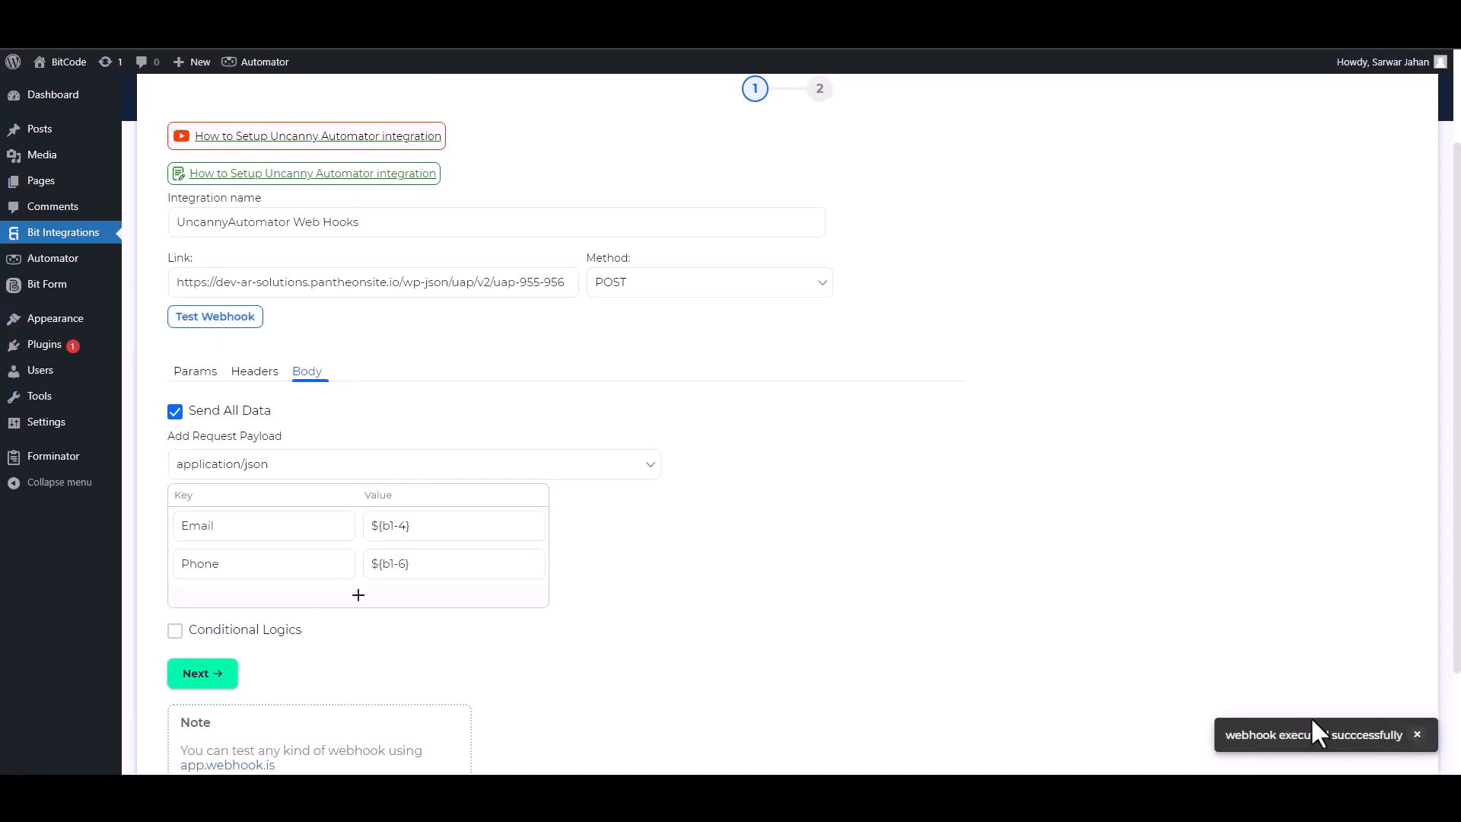
left_click(222, 676)
Finish the integration, use the sampled Email and Phone fields with Email typed as email, and save
left_click(776, 308)
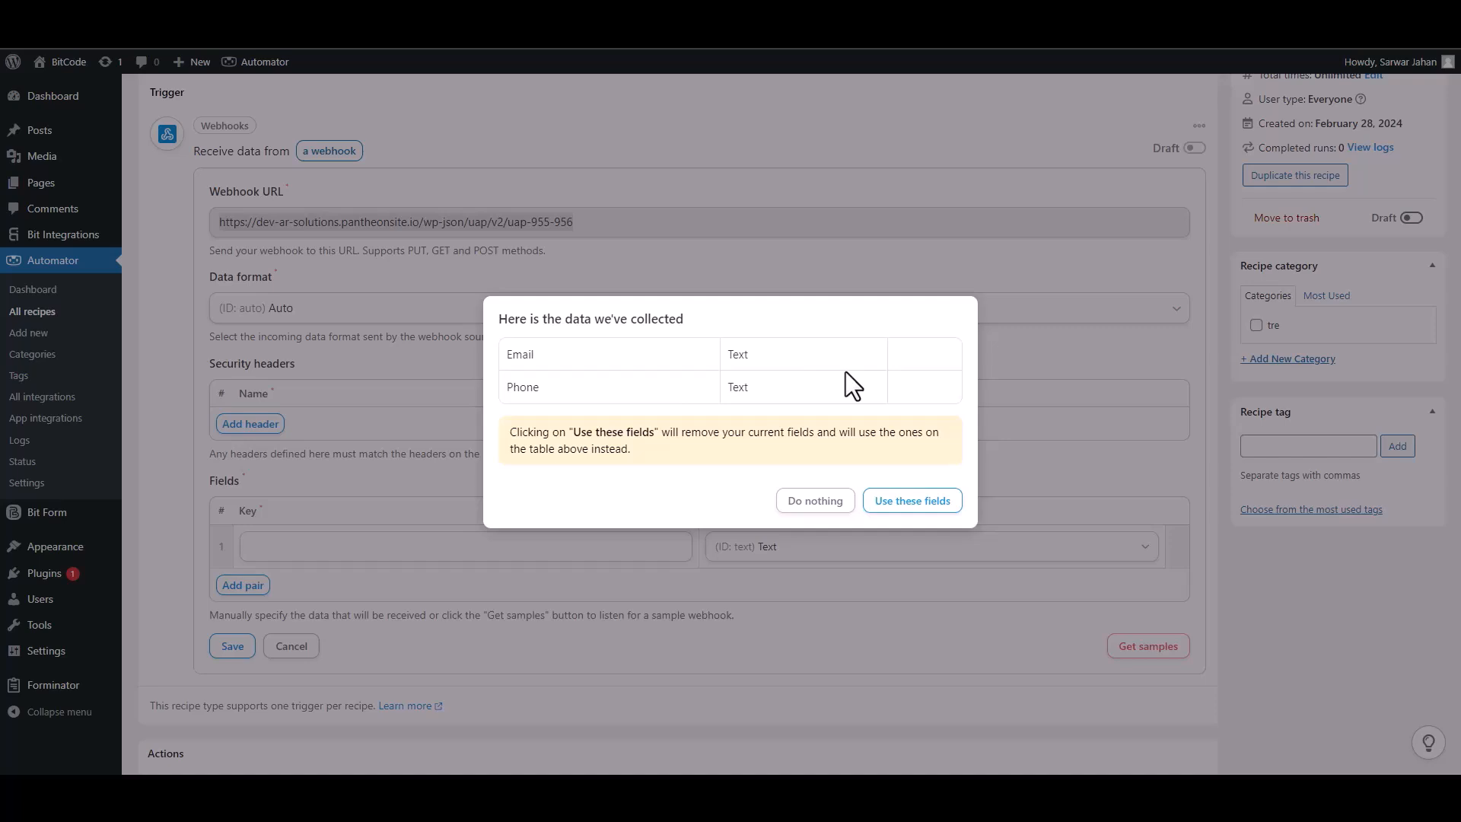
left_click(912, 502)
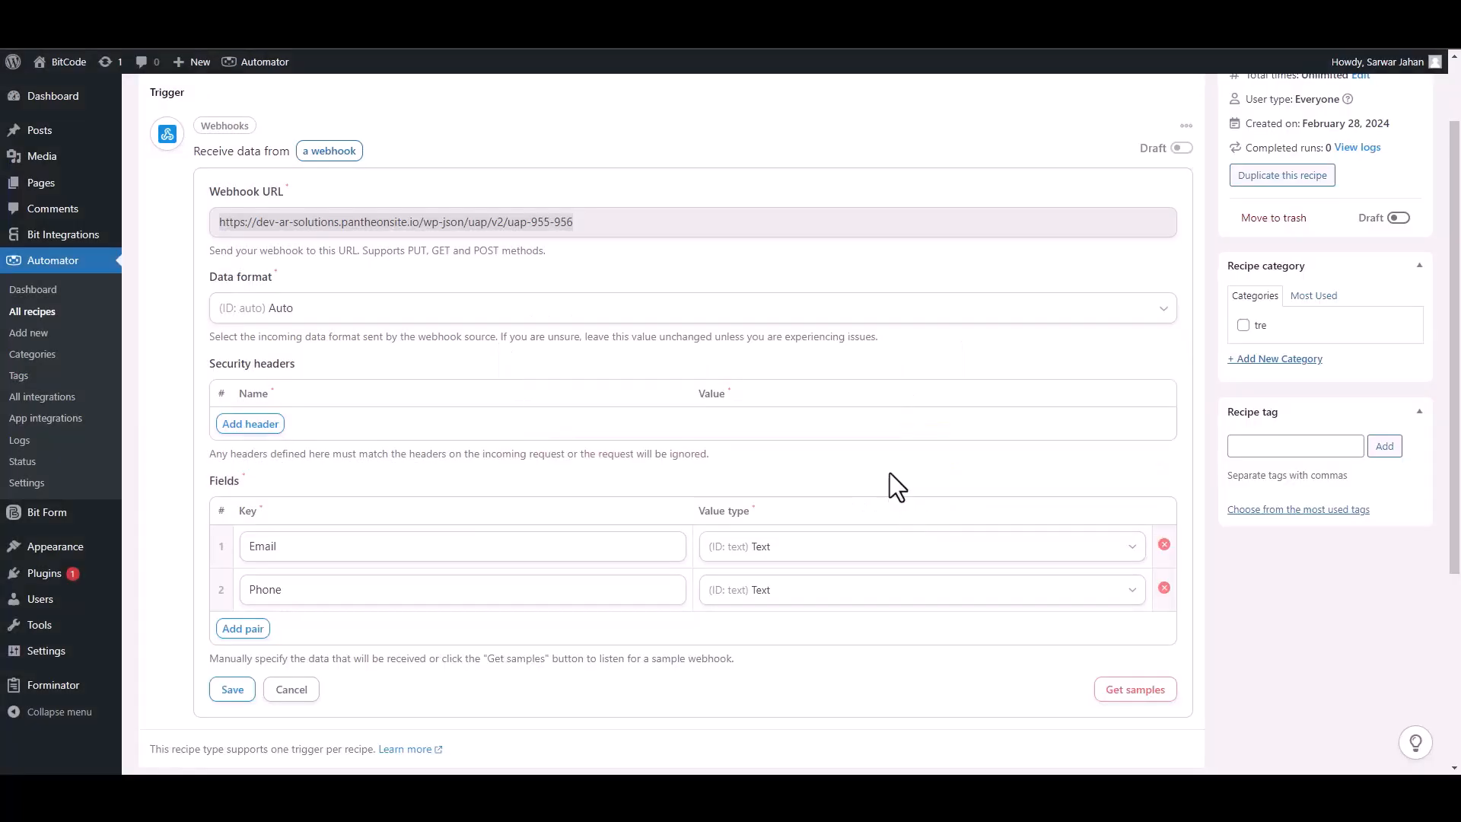
left_click(1131, 549)
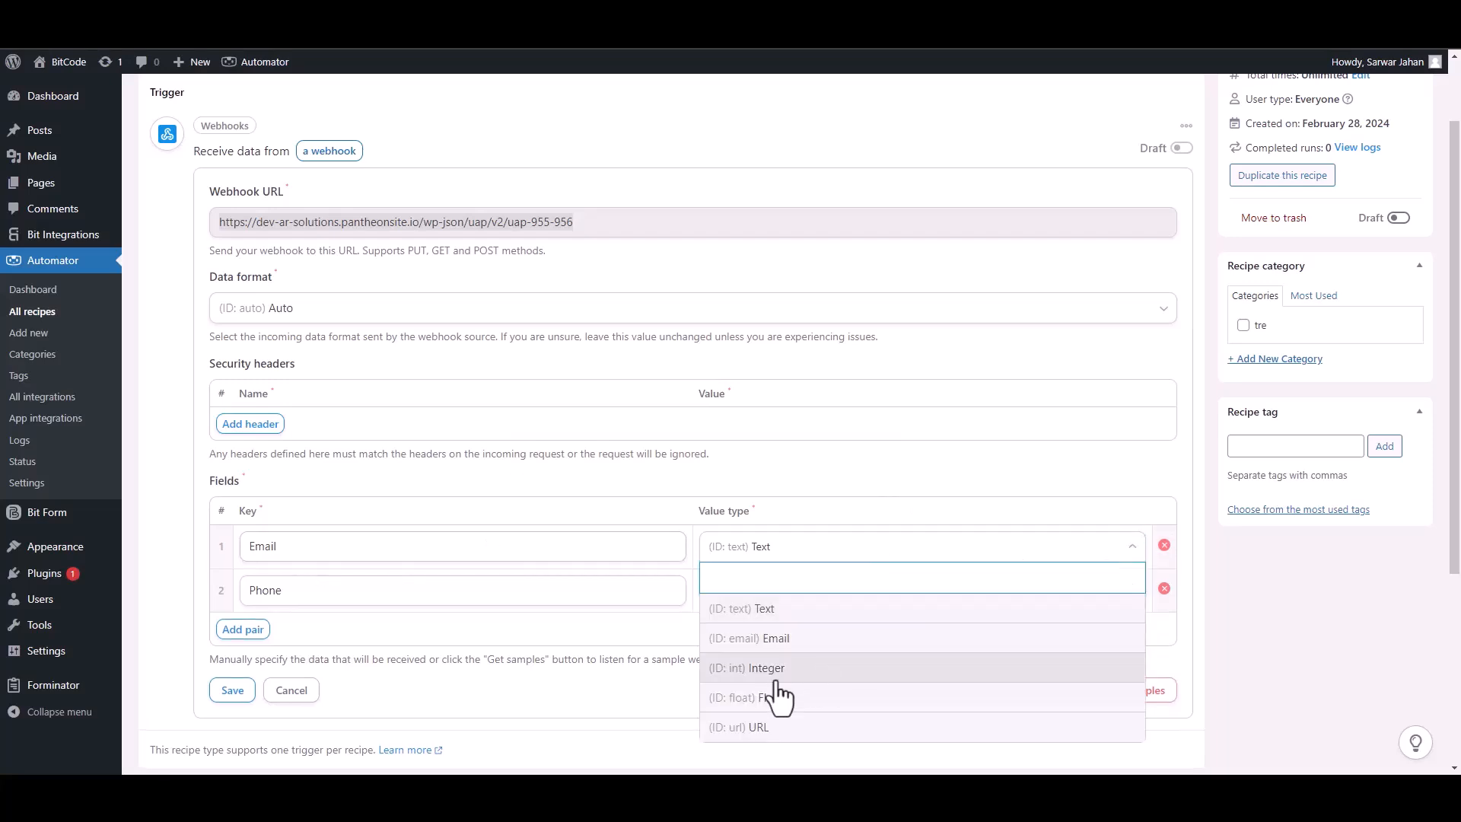
left_click(780, 641)
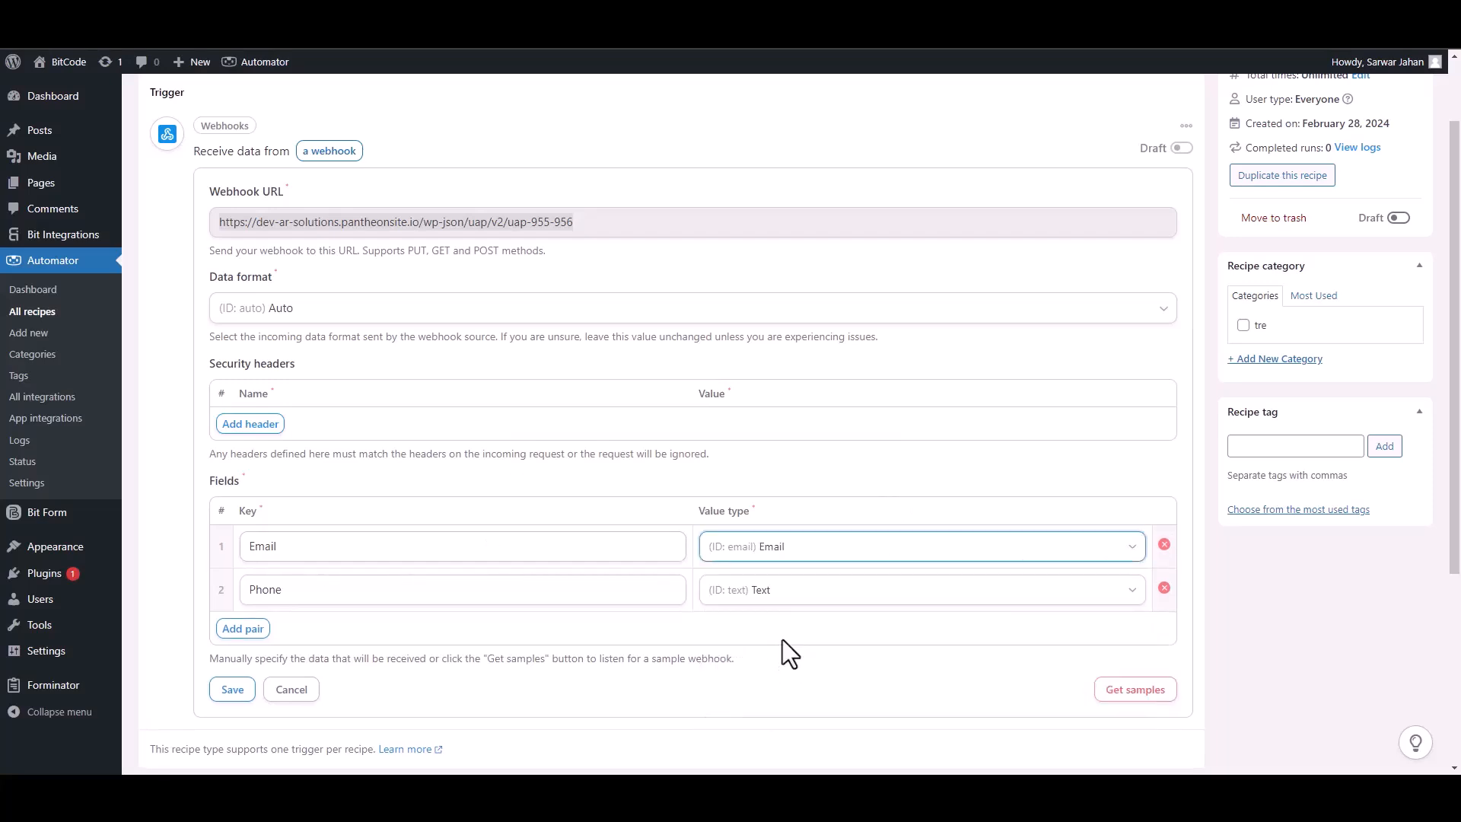
left_click(242, 690)
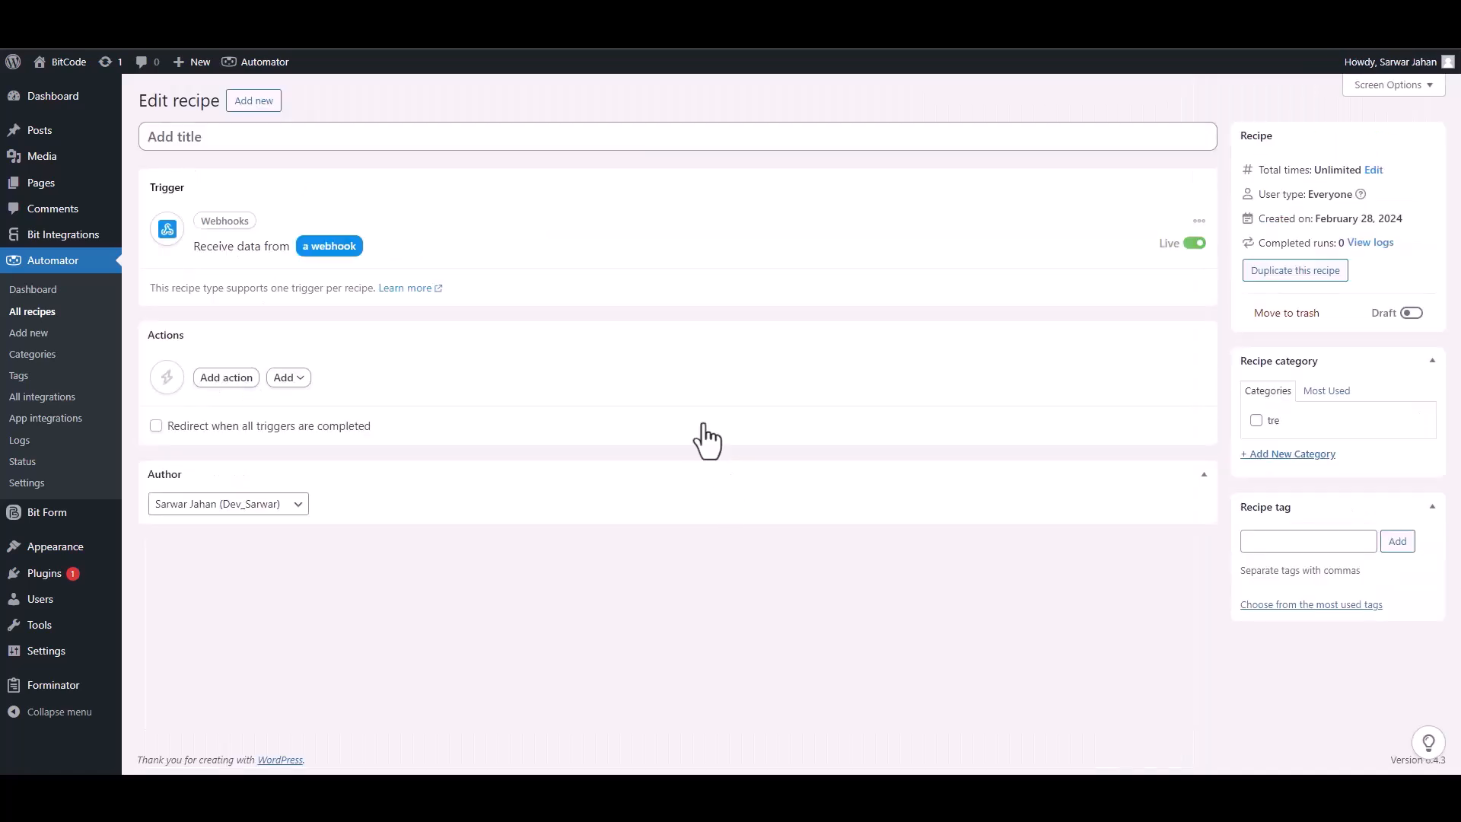
Add a MailerLite 'Add a subscriber to a group' action using Field #1 Email and Bit Integrations Subscribers
left_click(225, 381)
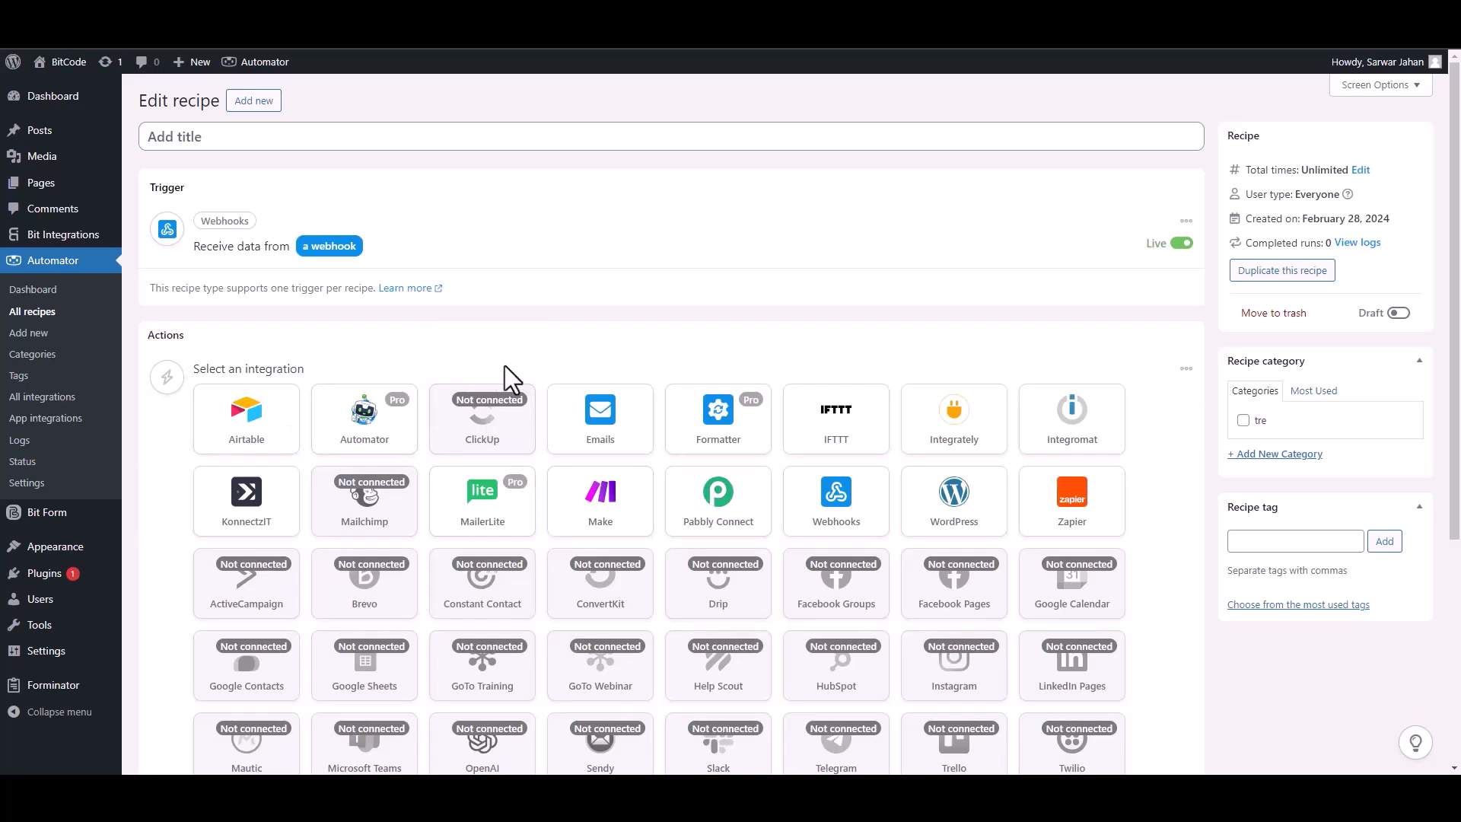
left_click(496, 525)
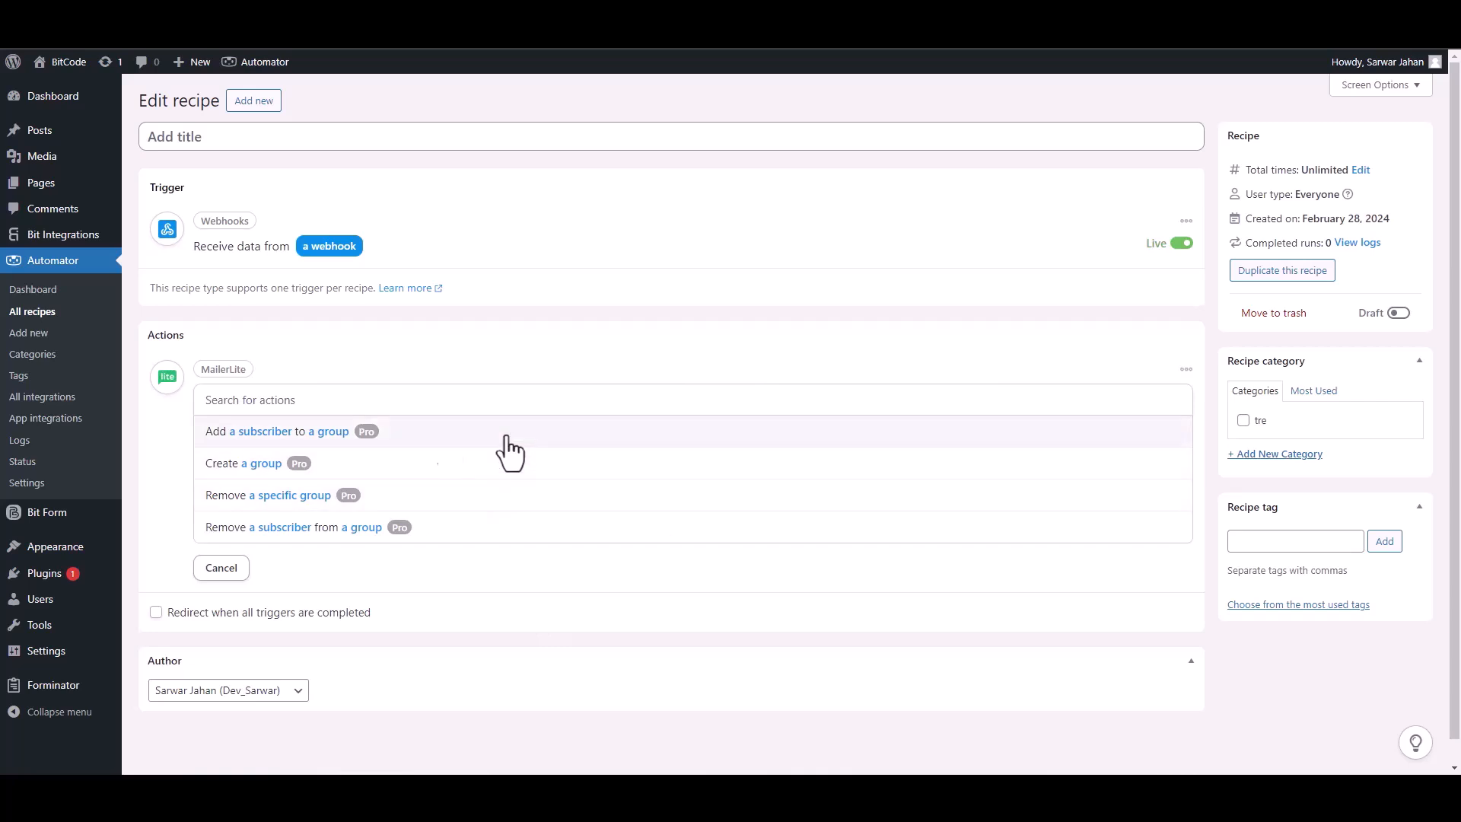
left_click(281, 435)
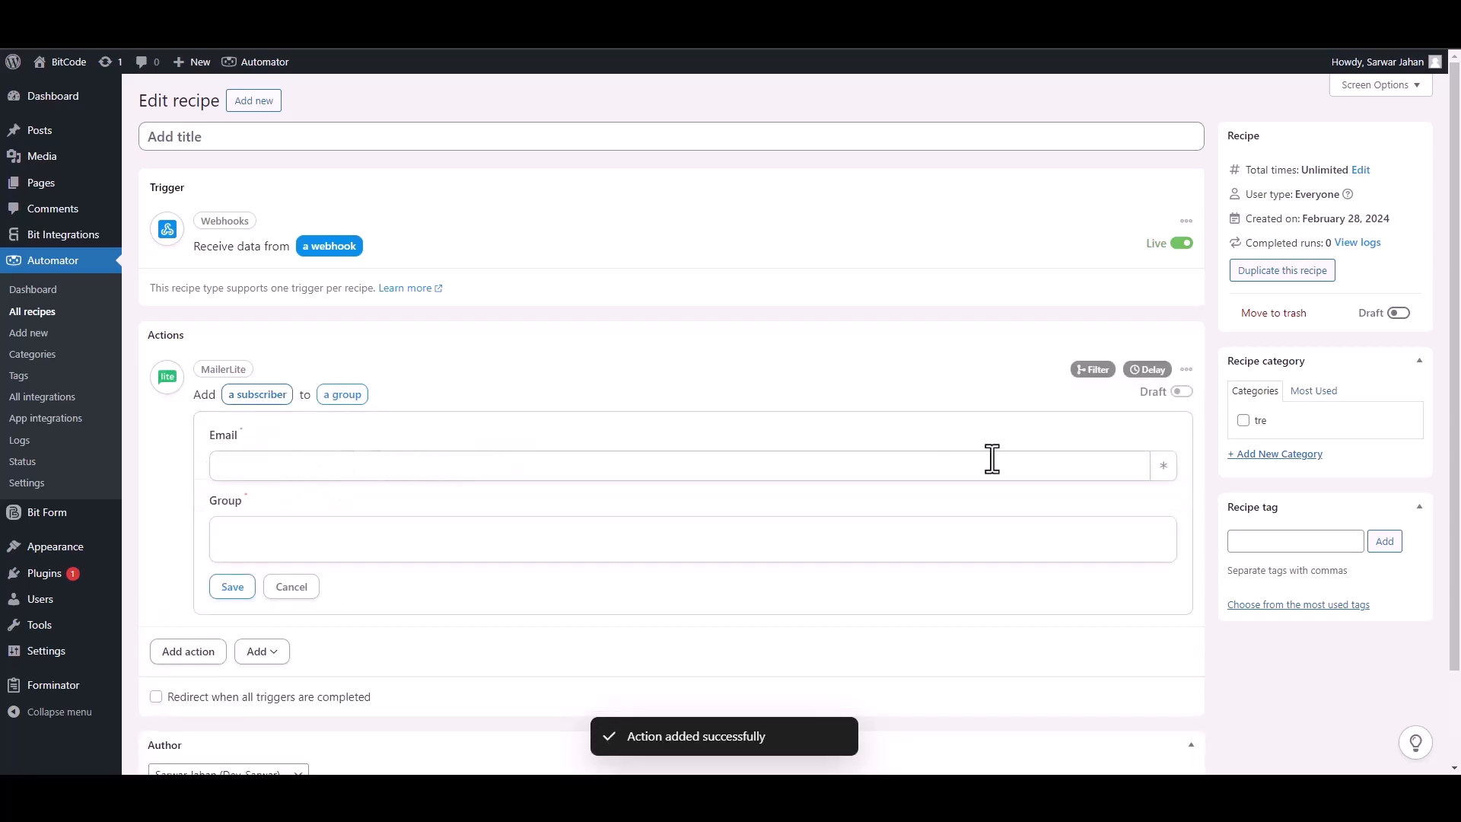
left_click(1163, 467)
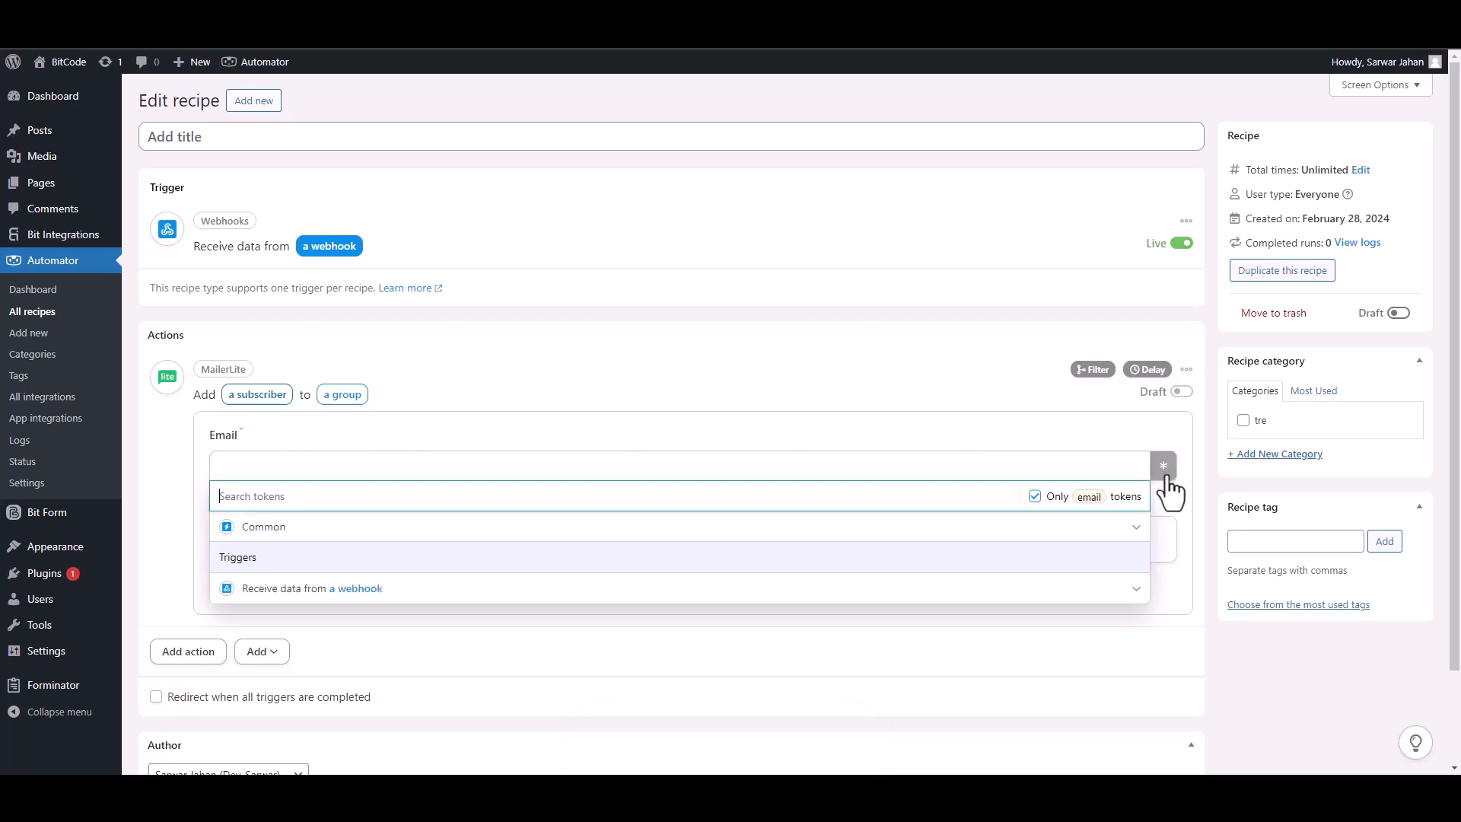
left_click(373, 596)
left_click(373, 620)
left_click(432, 541)
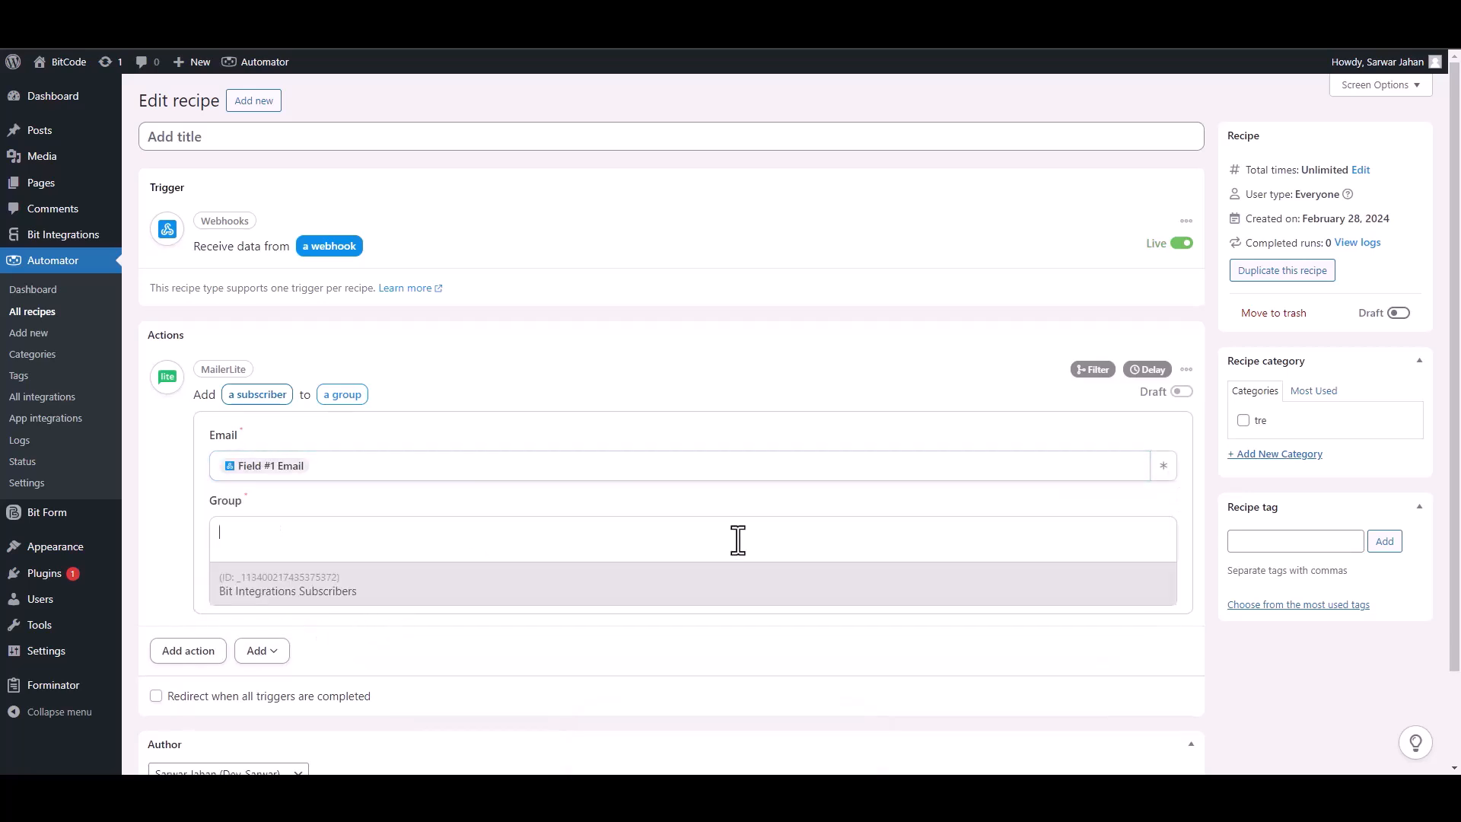
left_click(272, 595)
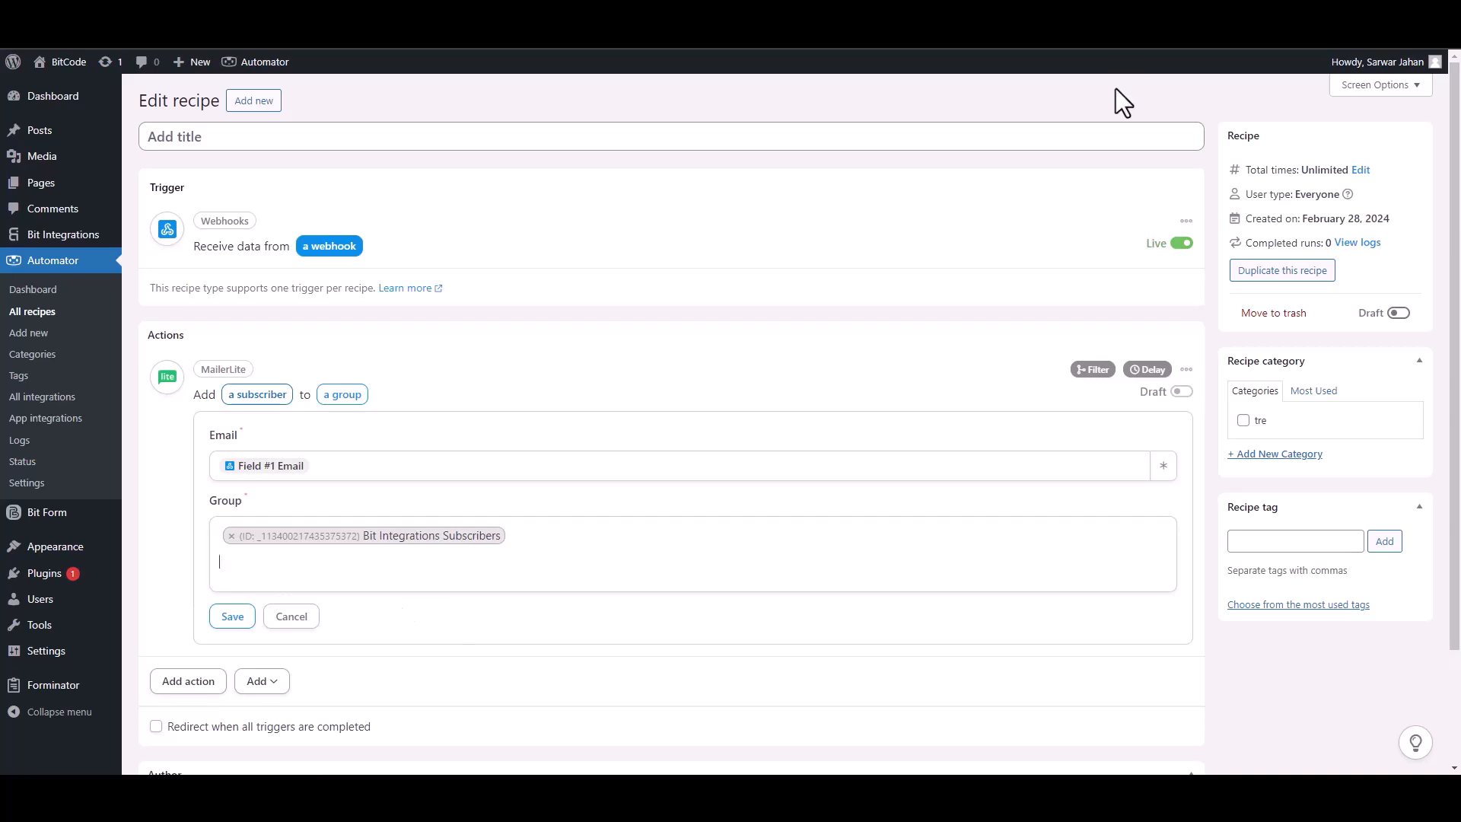
left_click(234, 618)
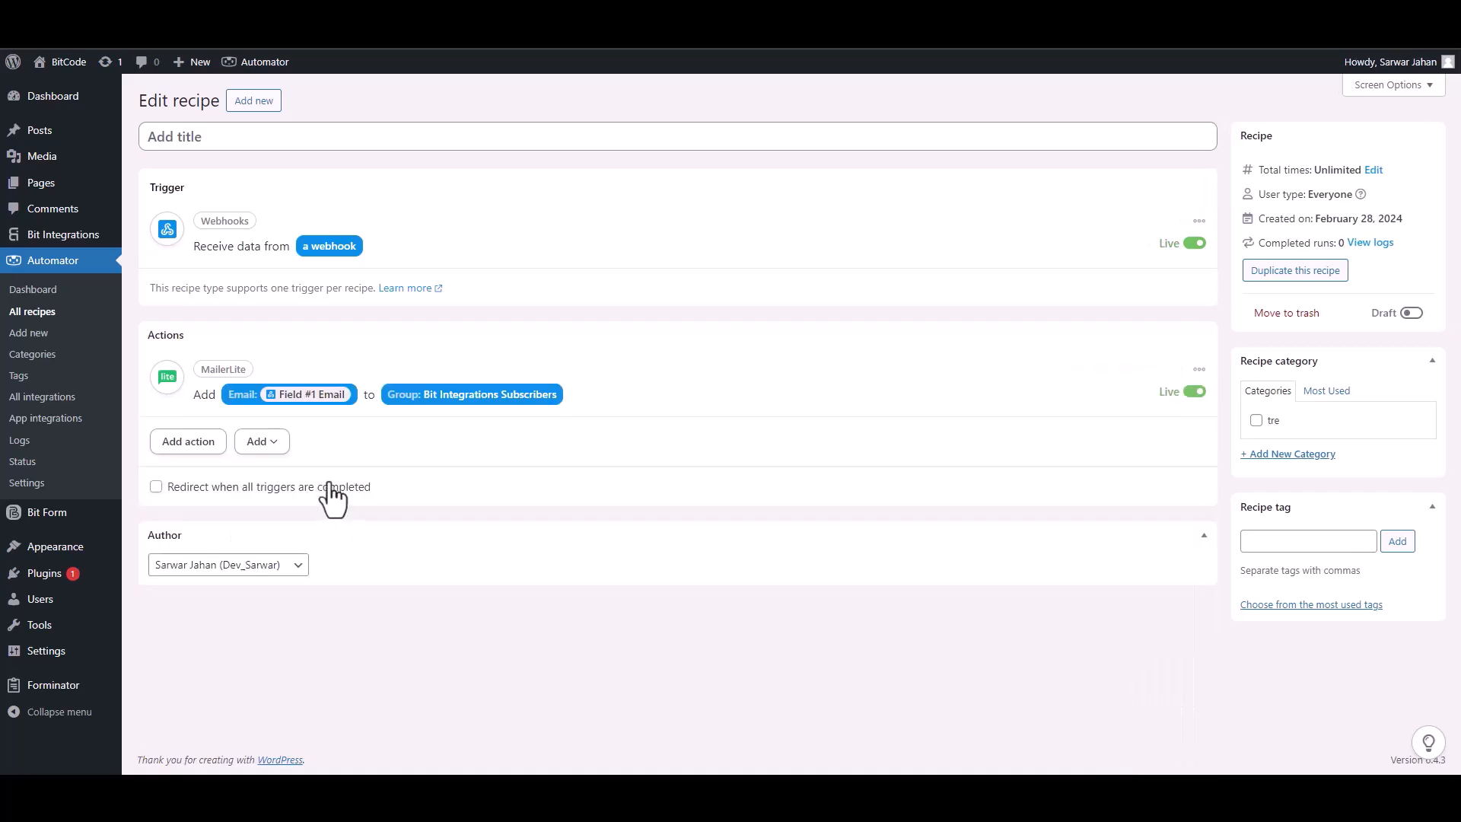
Set the recipe Live, then submit the ebook opt-in as 'Bit integrations' with an e-mail and phone
left_click(1411, 313)
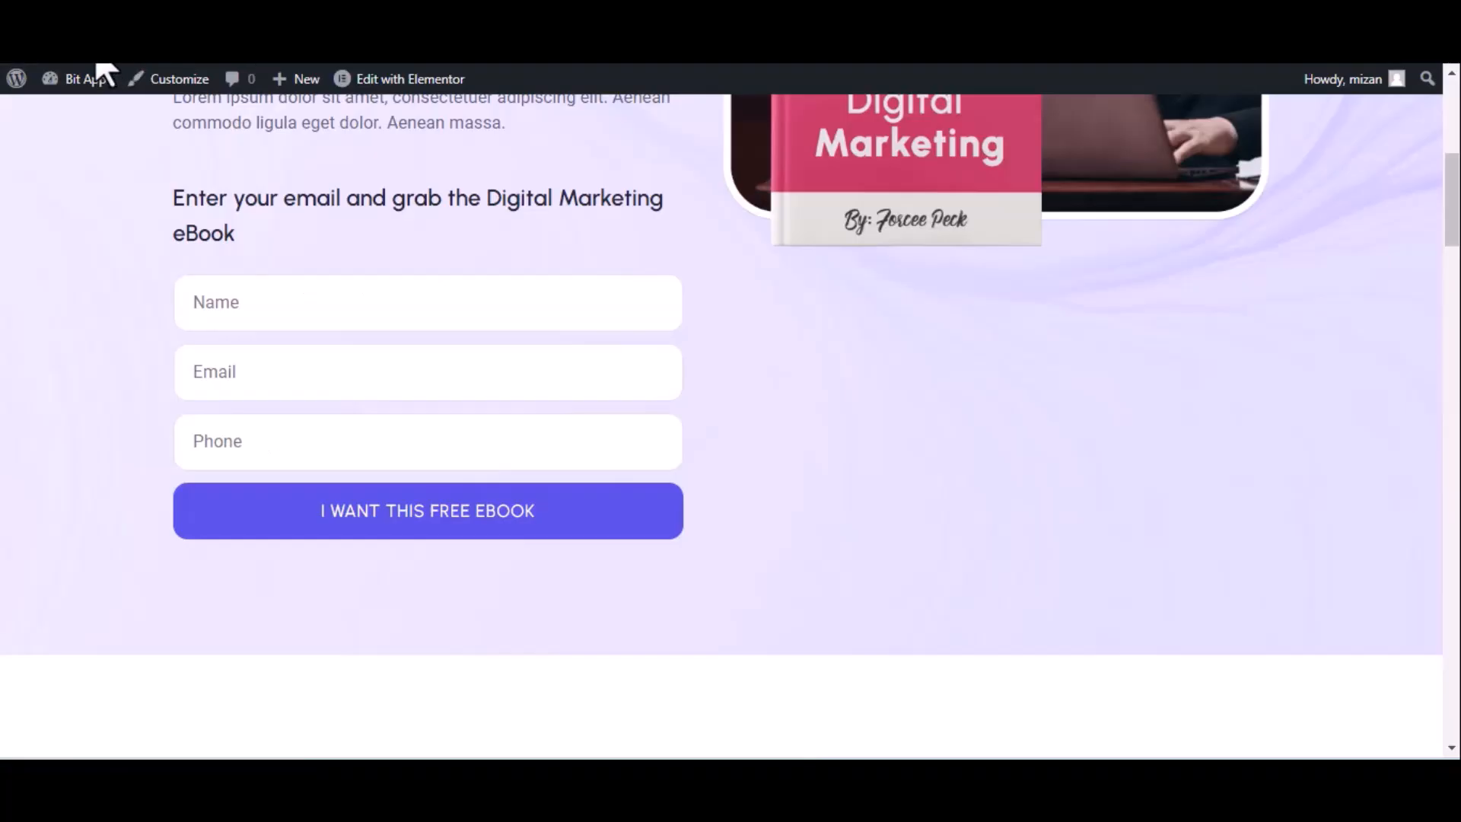
left_click(97, 69)
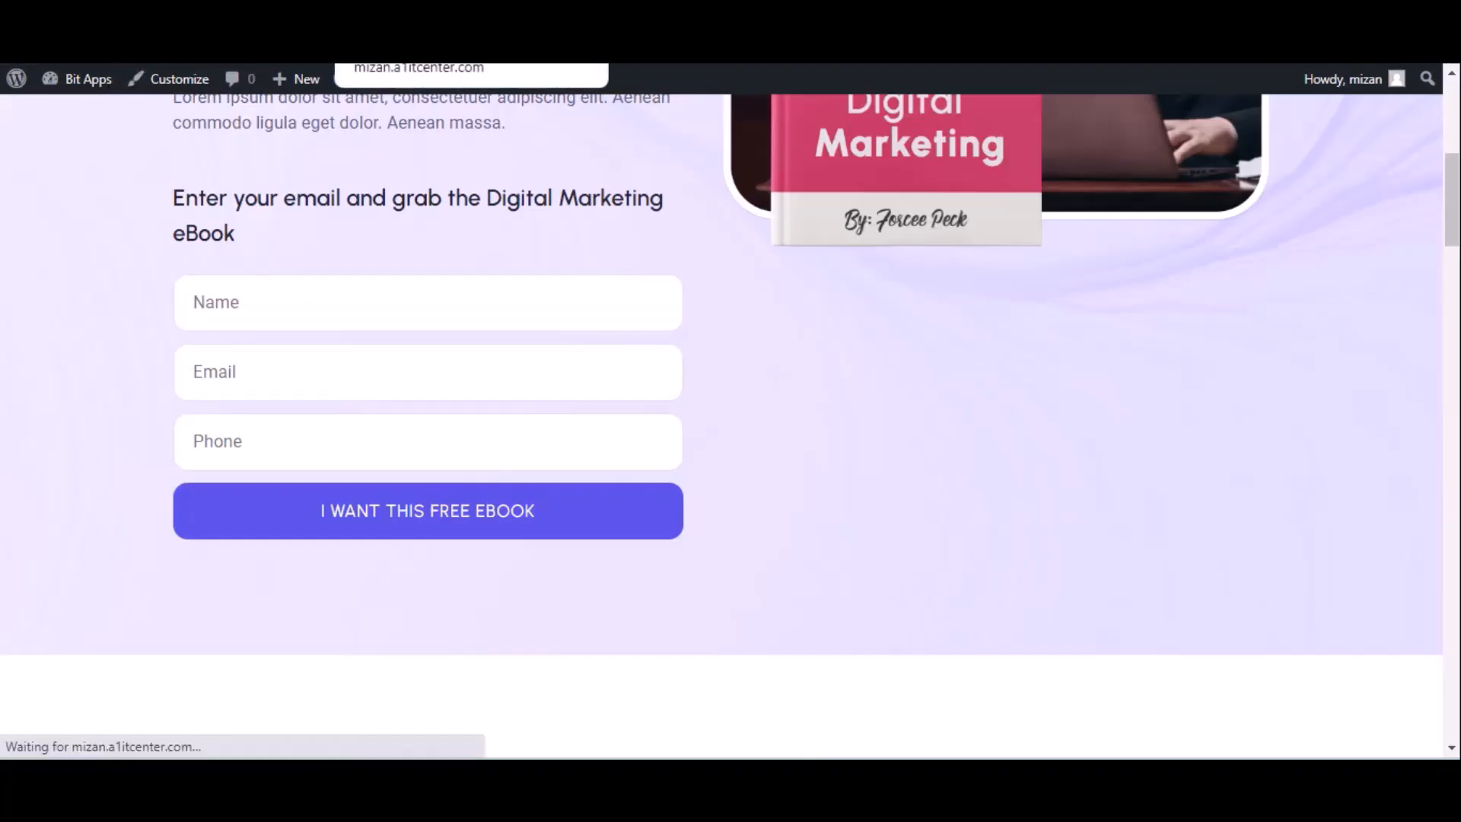
left_click(259, 304)
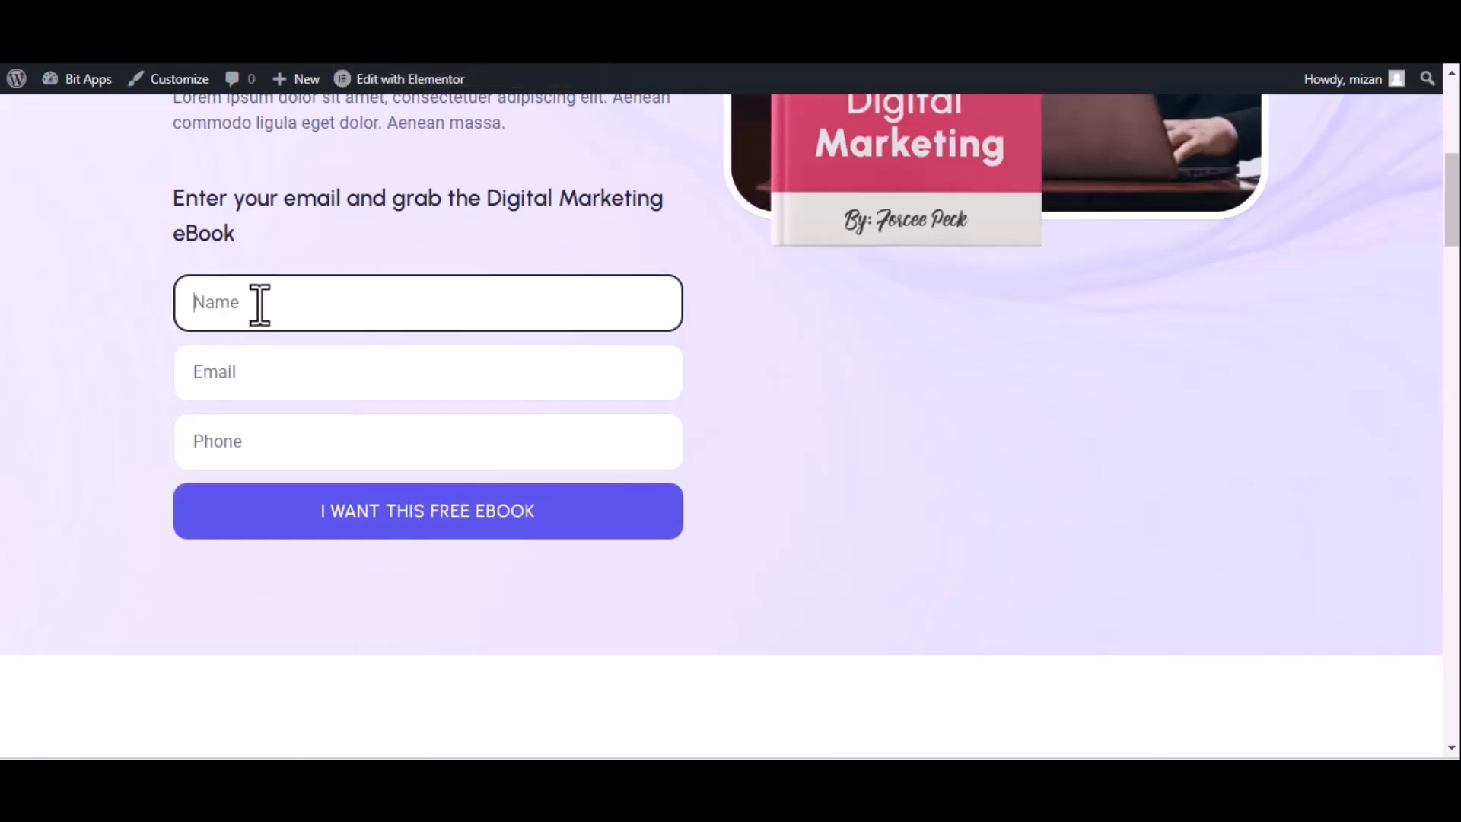
type("B")
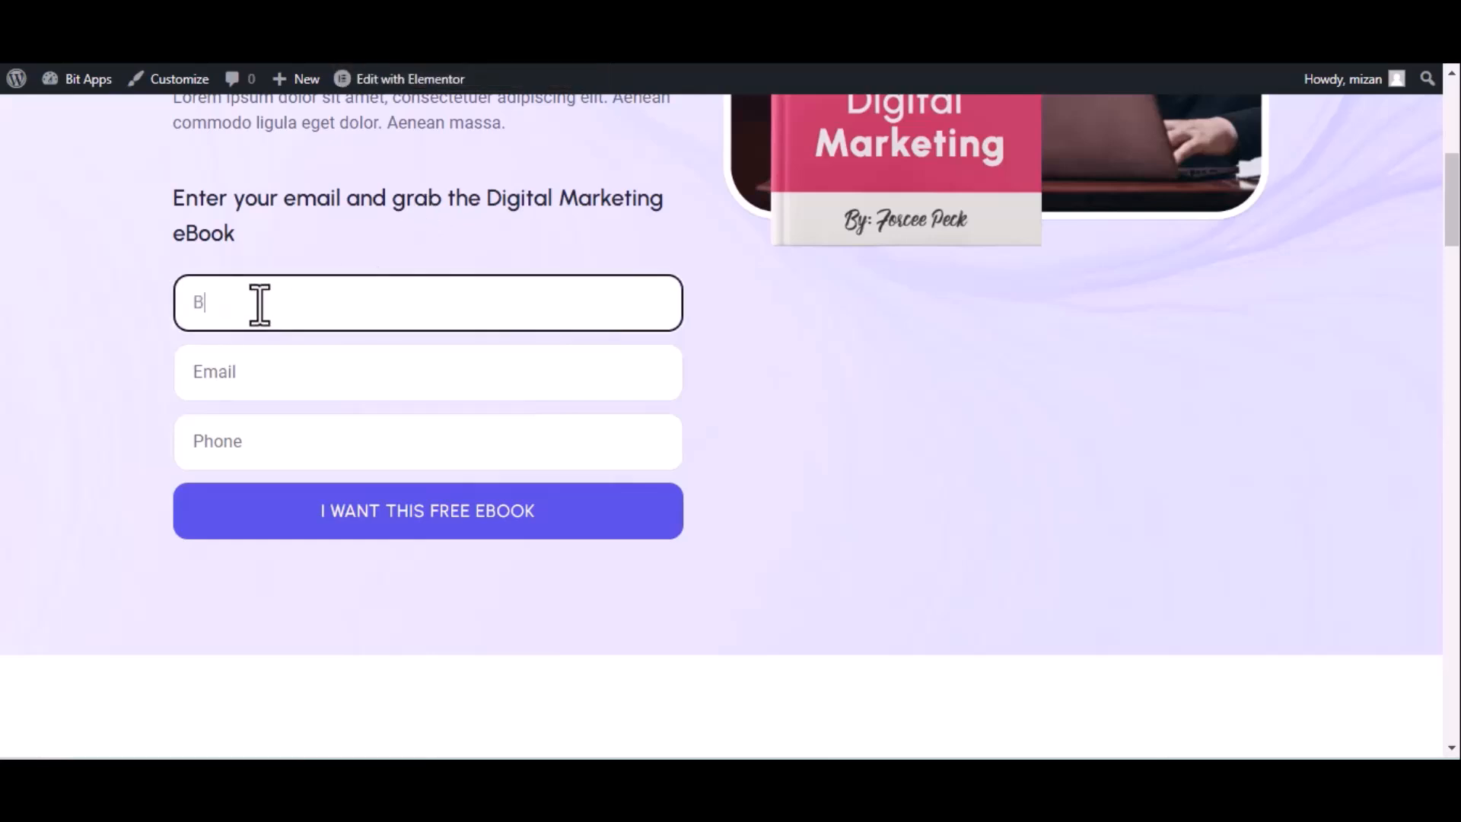
type("ntegrations")
left_click(323, 379)
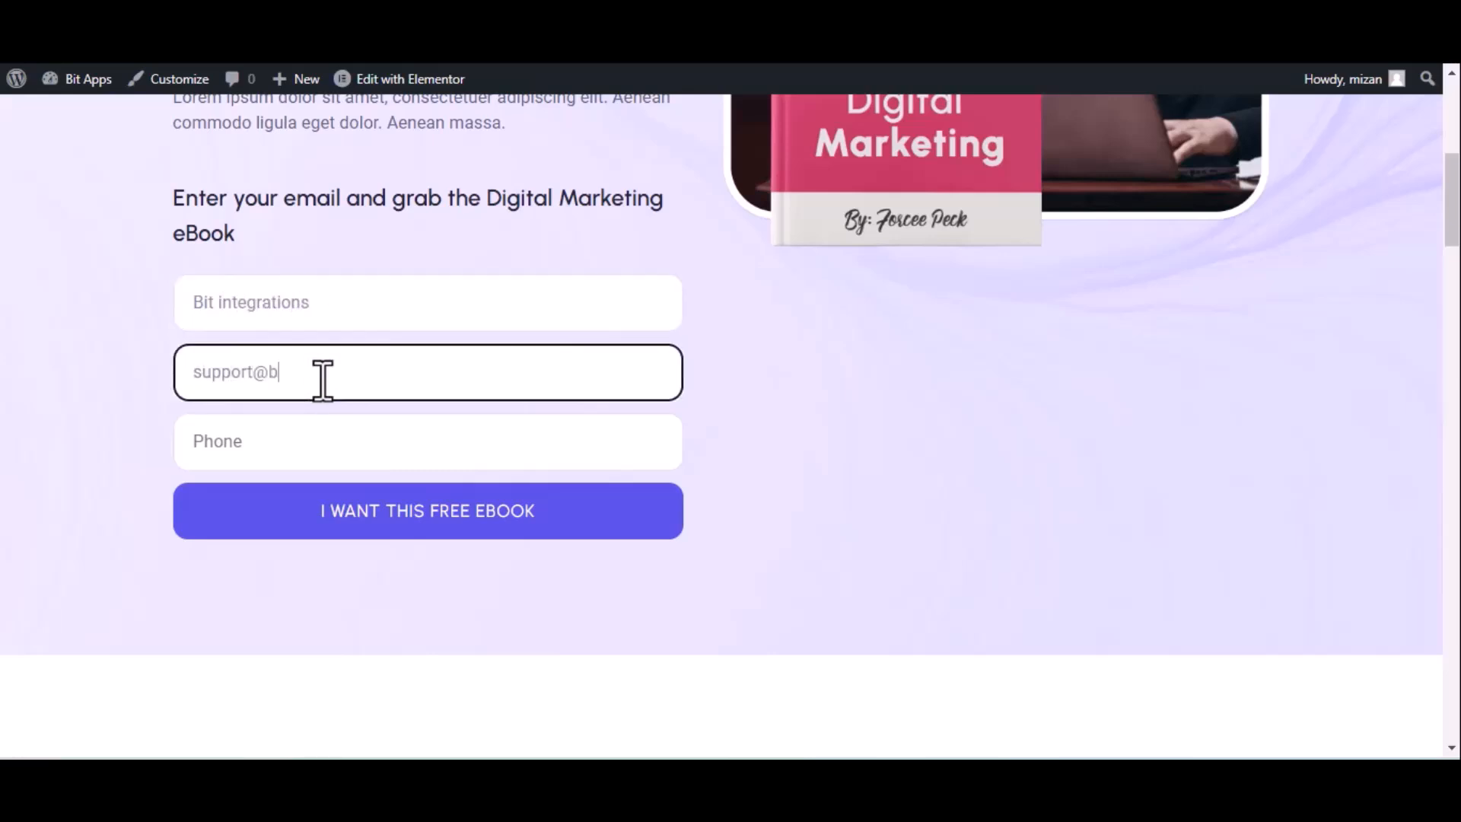
left_click(456, 454)
type("444555666")
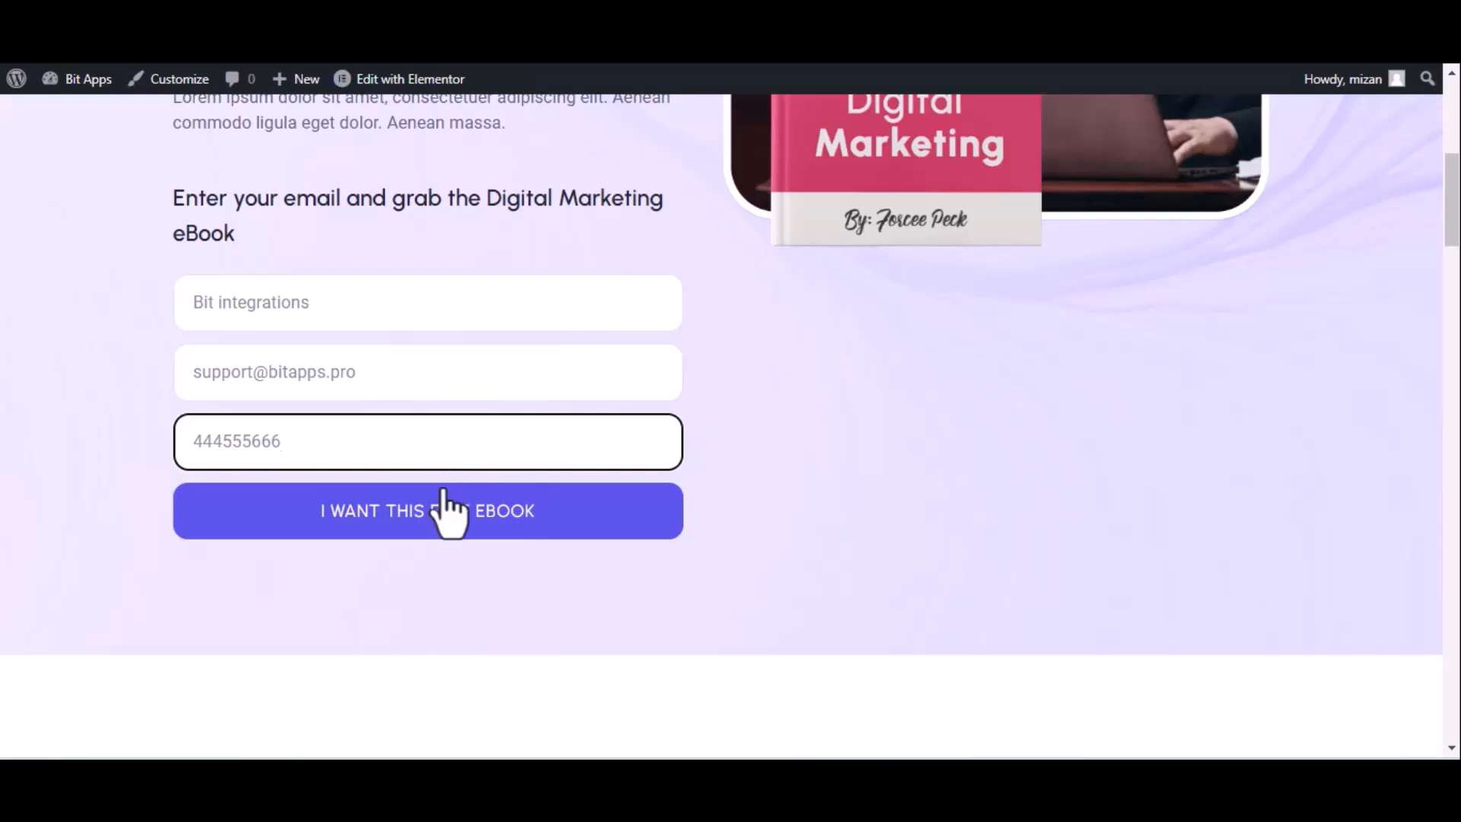
left_click(455, 510)
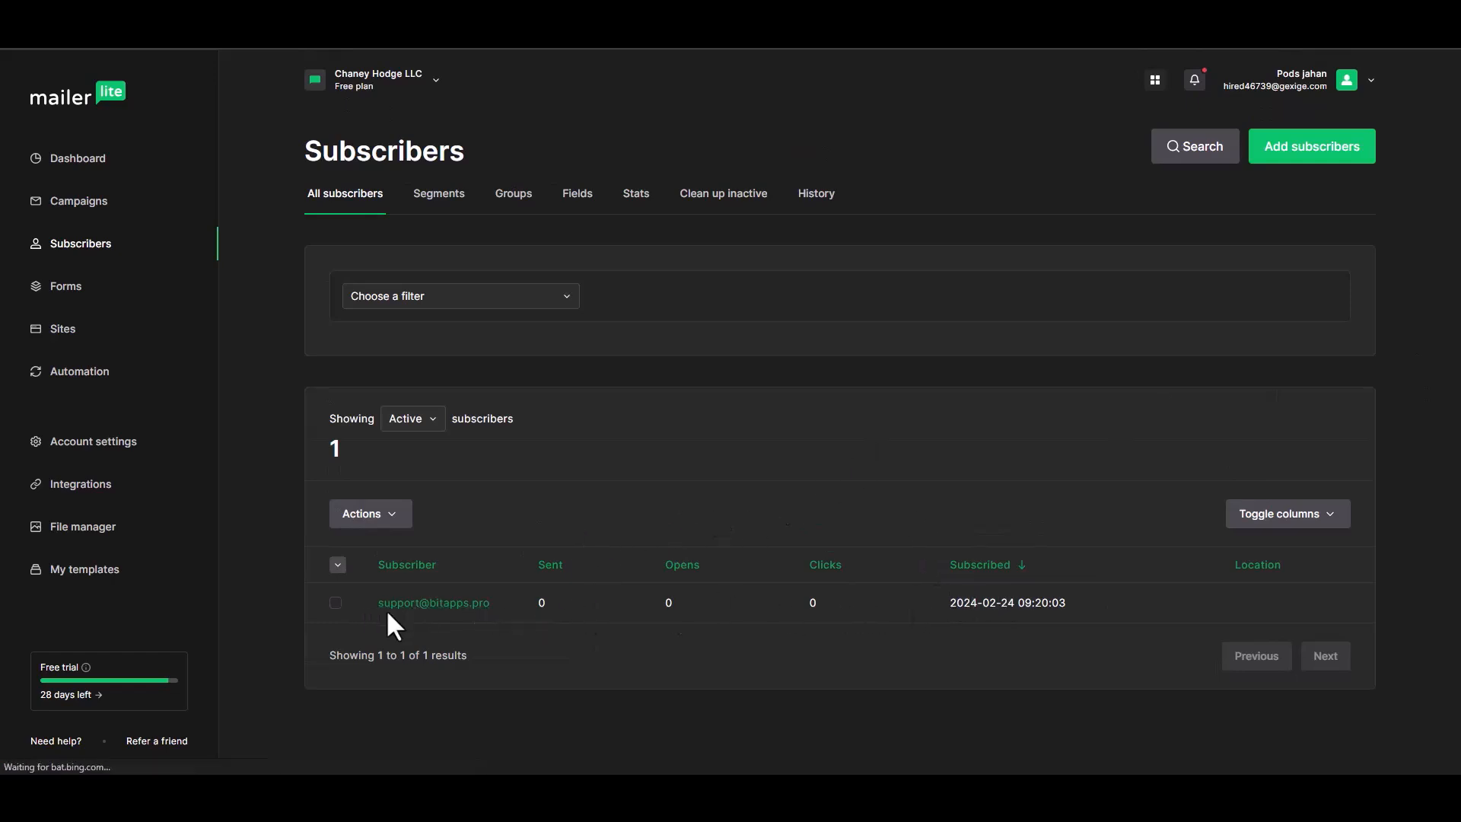
Open the new subscriber's MailerLite profile and check that Groups lists Bit Integrations, added via api
left_click(411, 605)
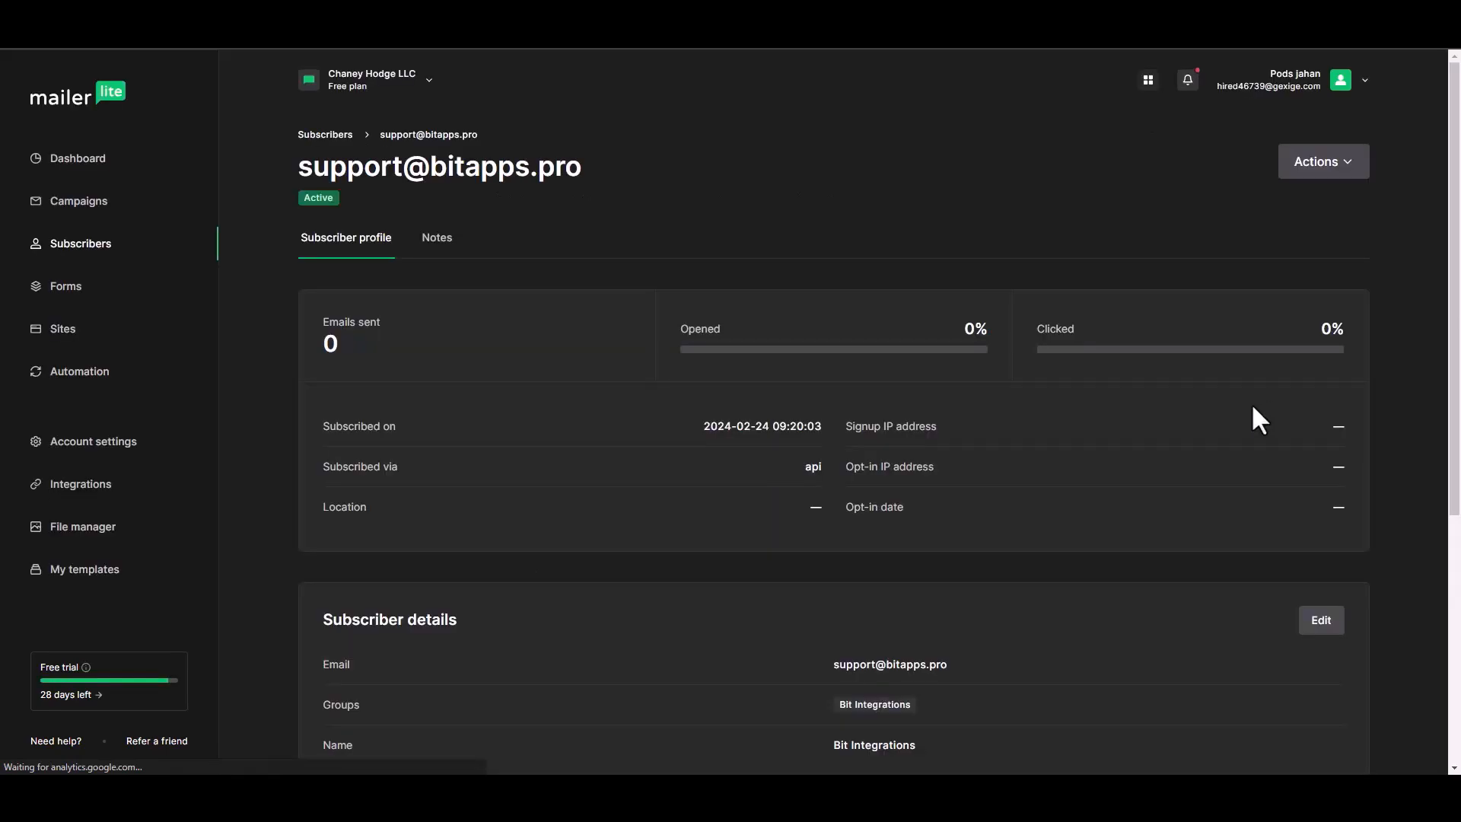
left_click_drag(1458, 398, 1457, 545)
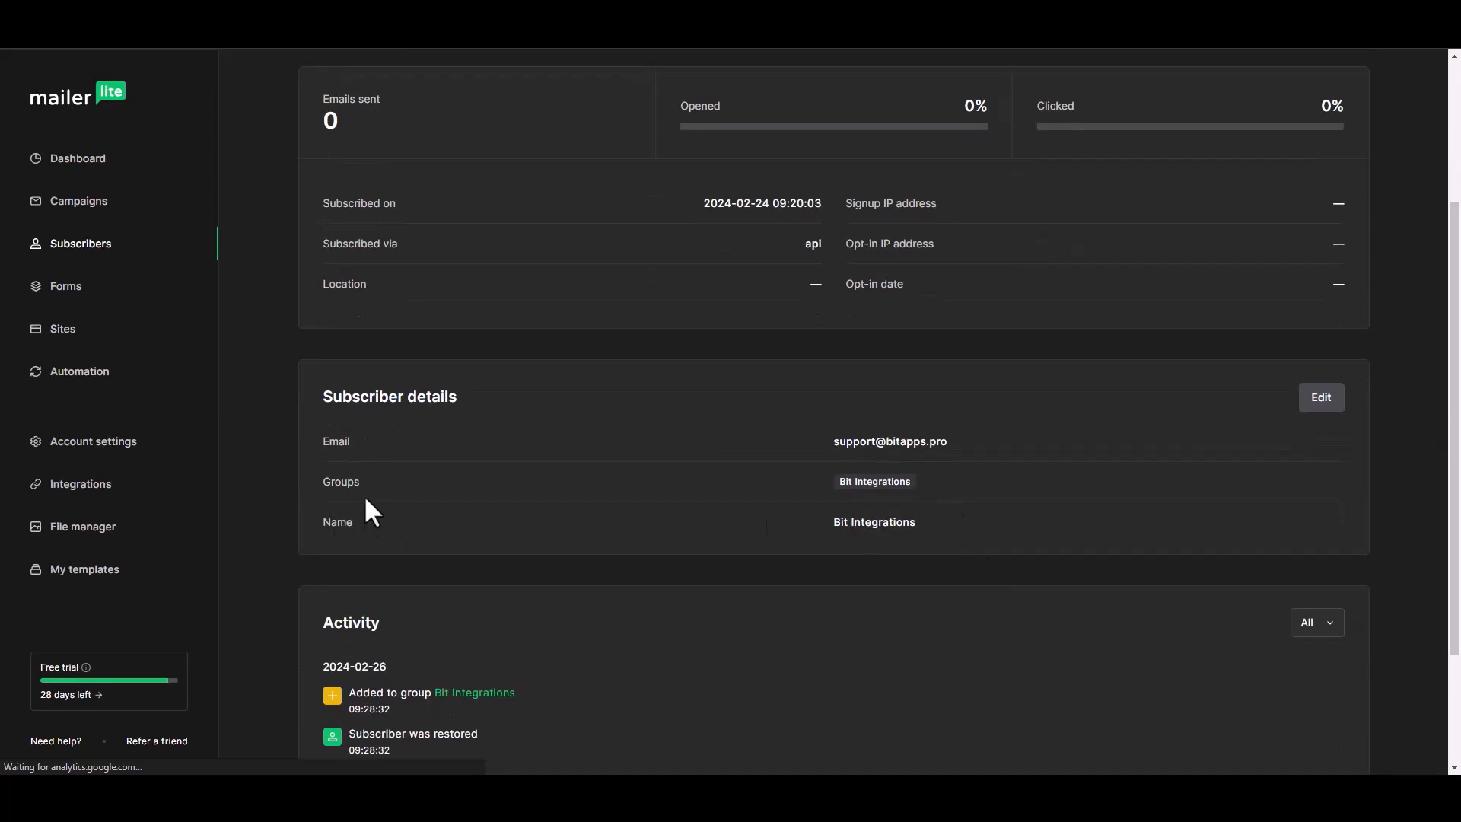
left_click_drag(838, 481, 922, 482)
left_click(870, 484)
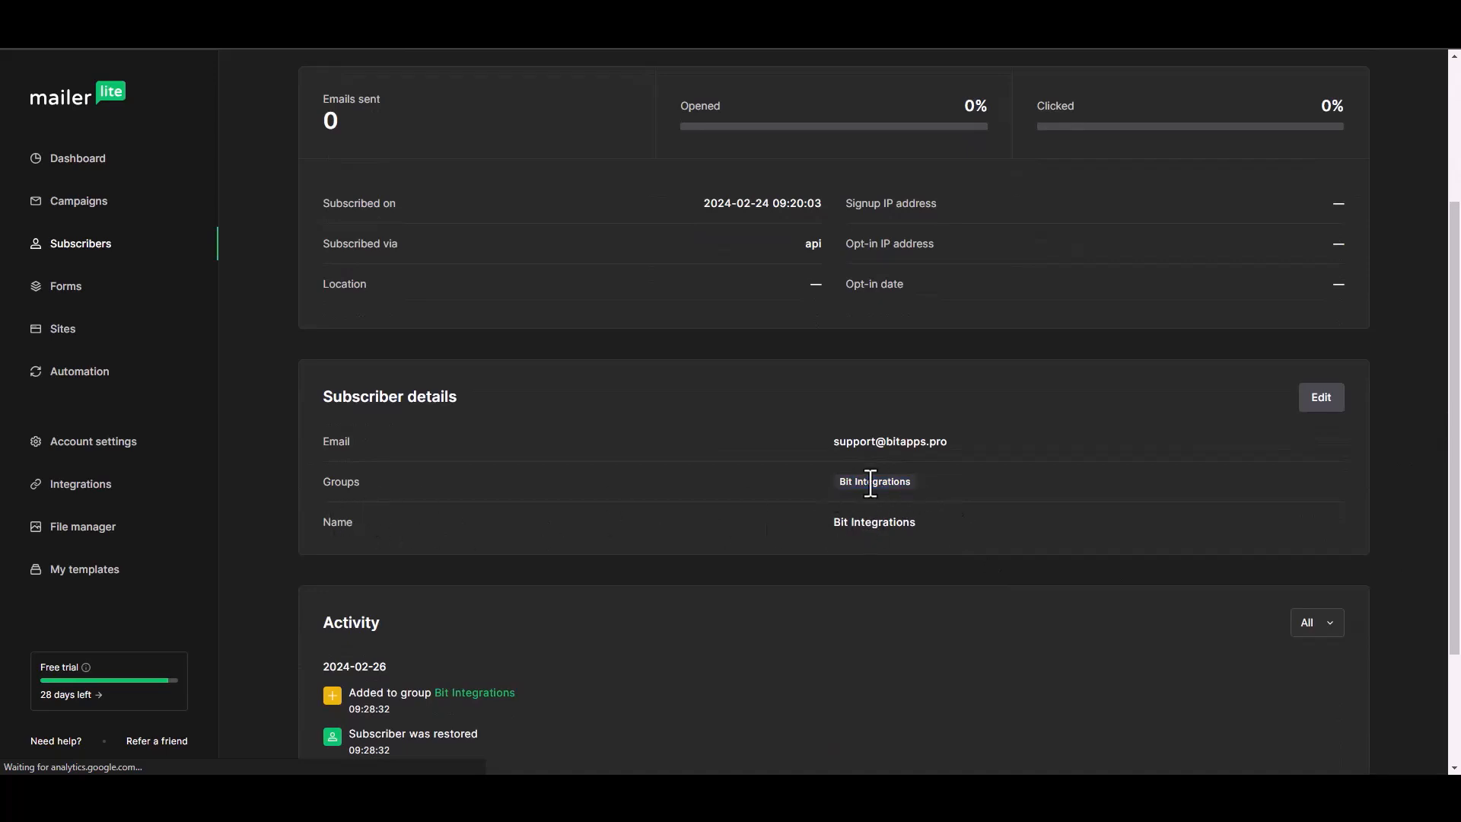